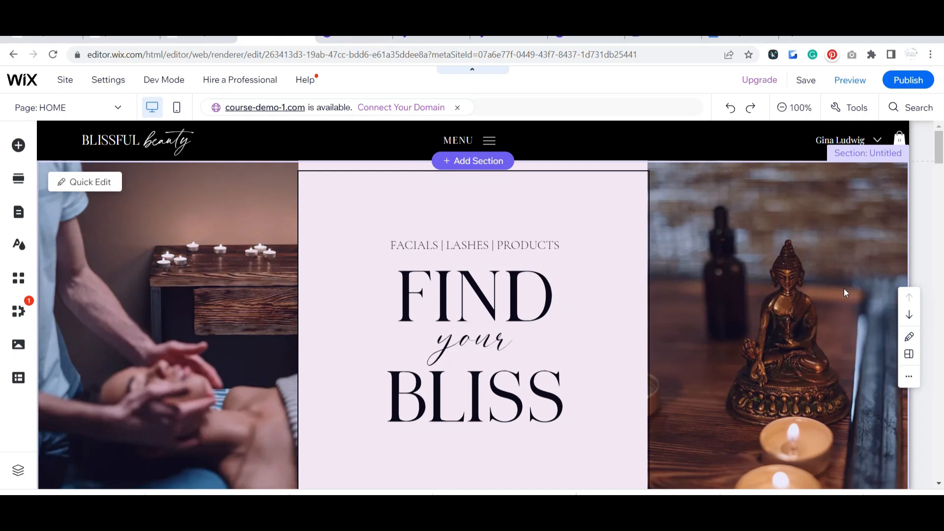
- Look through the home page down to What We Do and check the Add Section options above that section
scroll(791, 240, "down", 7)
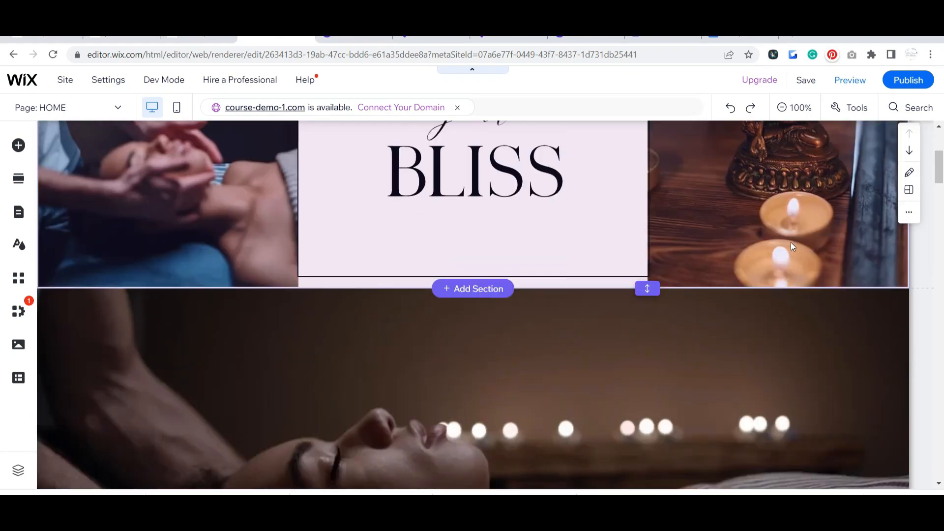
scroll(790, 242, "down", 8)
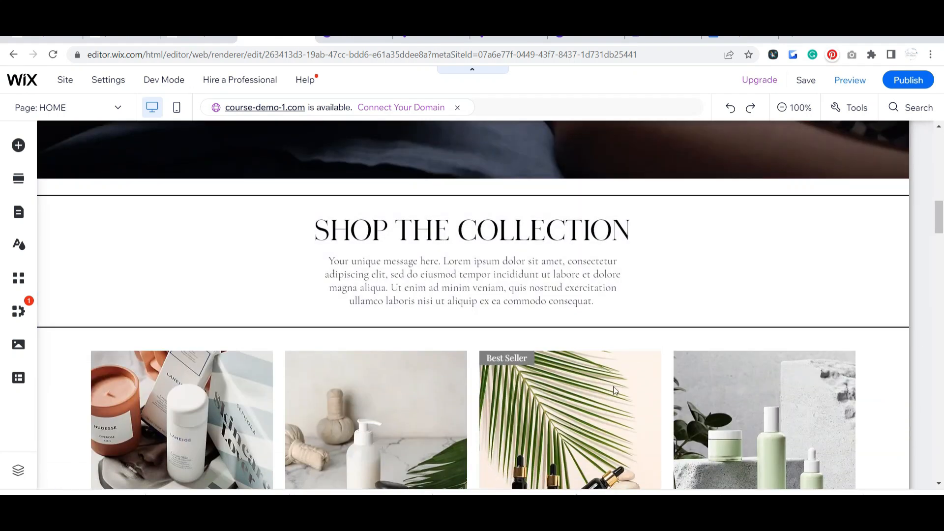
scroll(558, 370, "down", 10)
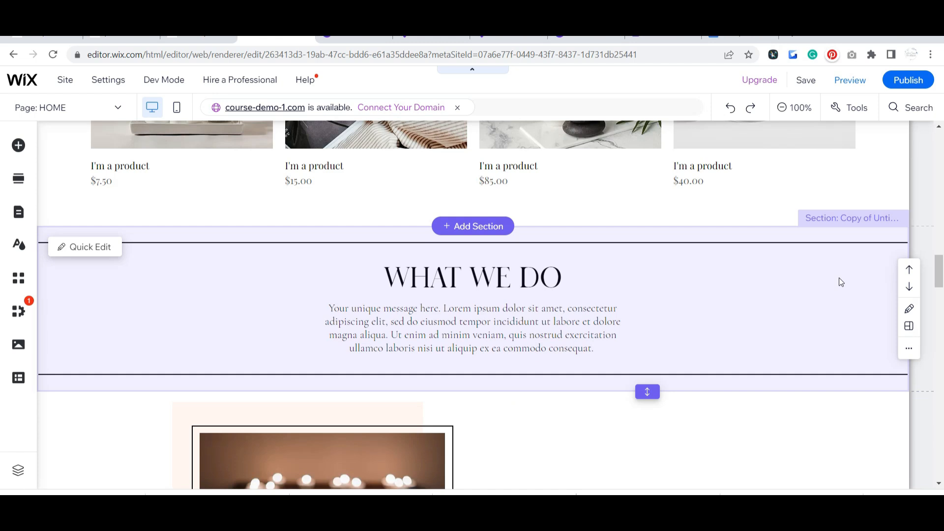
left_click(479, 229)
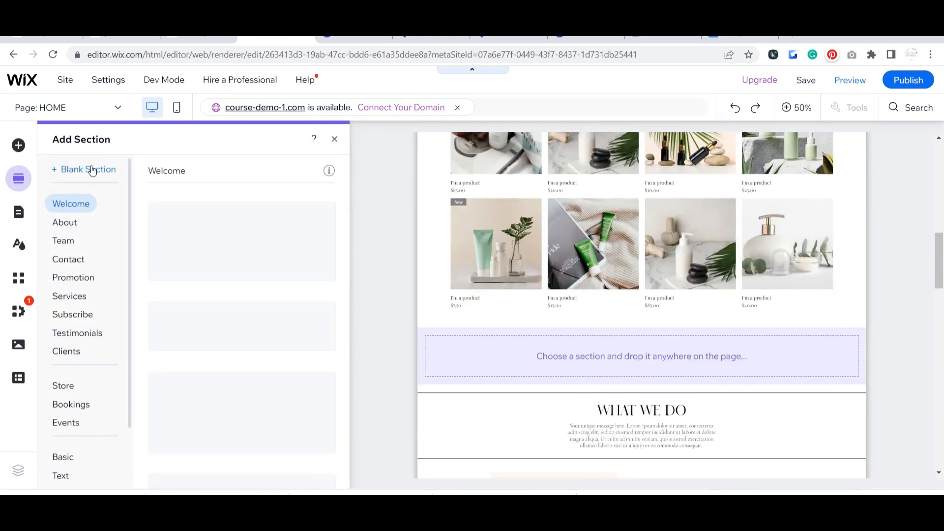
left_click(333, 141)
- Move the Shop the Collection section below the product gallery and back up above it
scroll(766, 282, "down", 5)
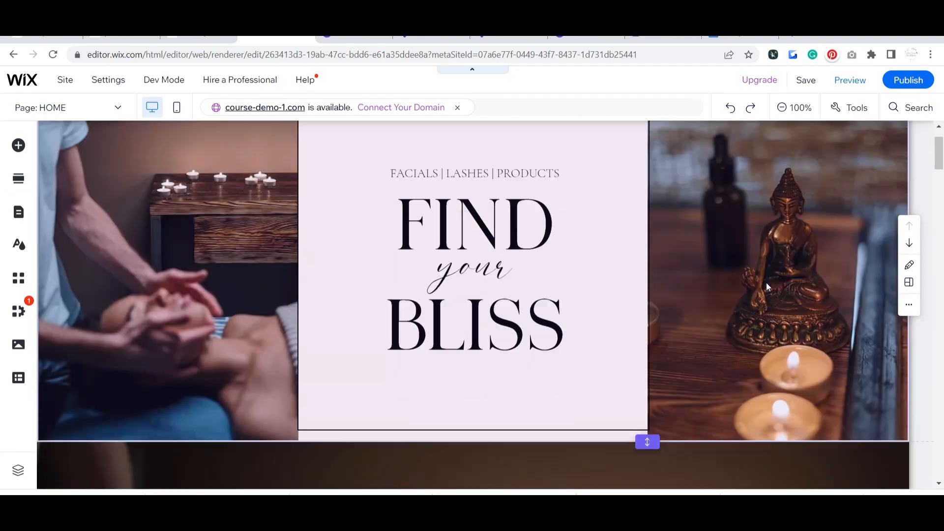
scroll(765, 280, "down", 5)
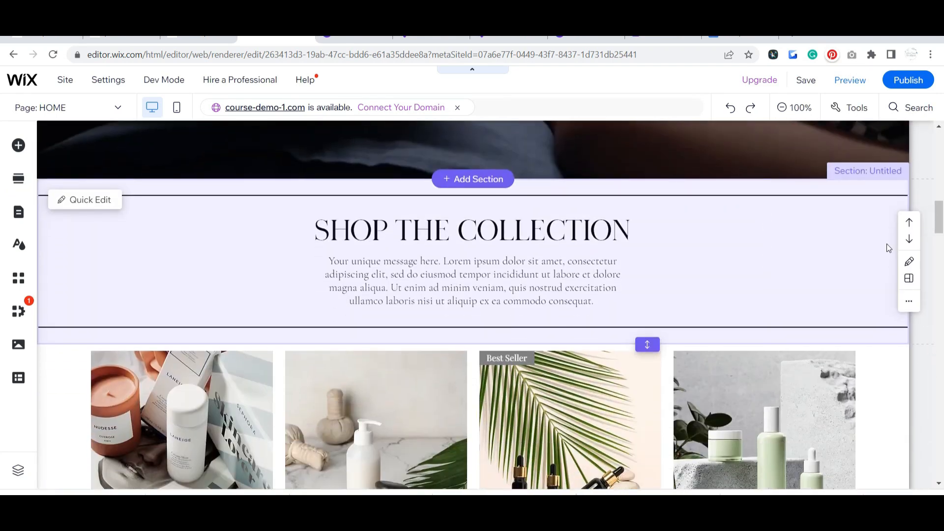
left_click(909, 240)
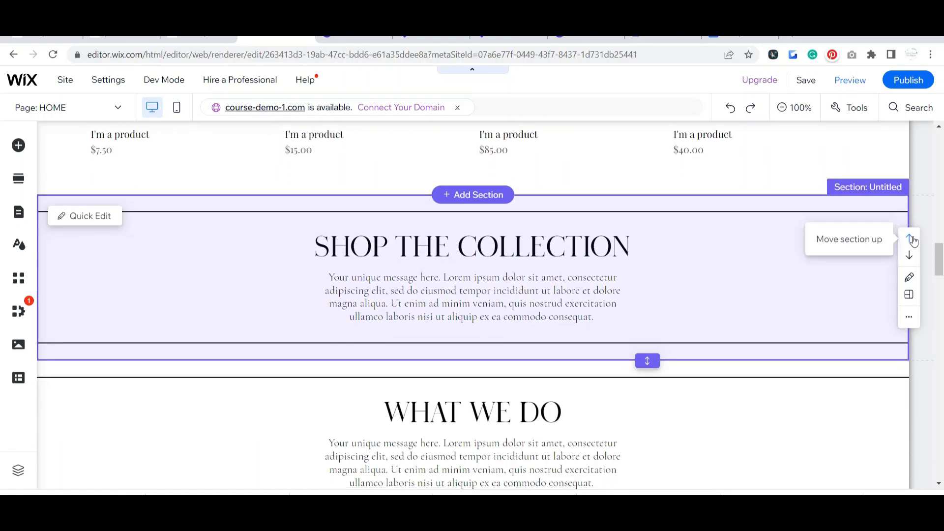
left_click(909, 240)
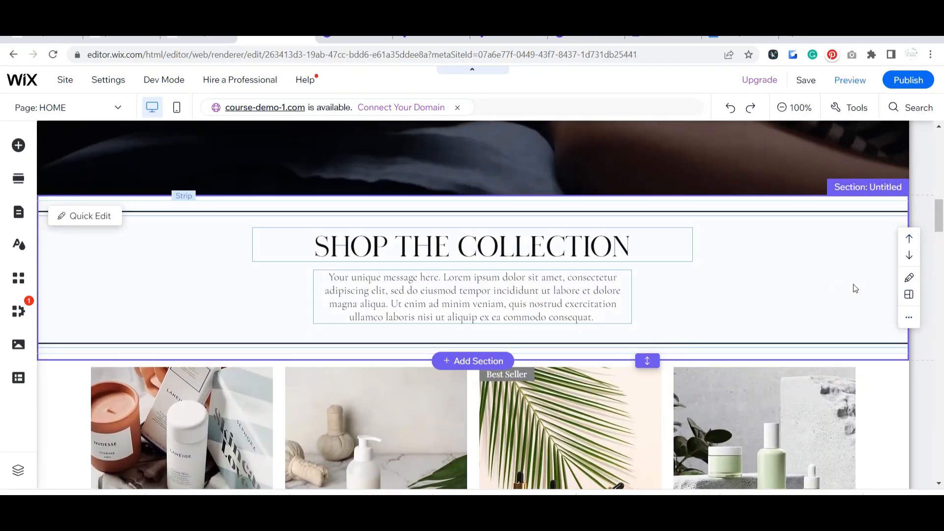
- Examine the Shop the Collection section's additional actions, its strip, the heading's text settings and the paragraph's options
left_click(908, 318)
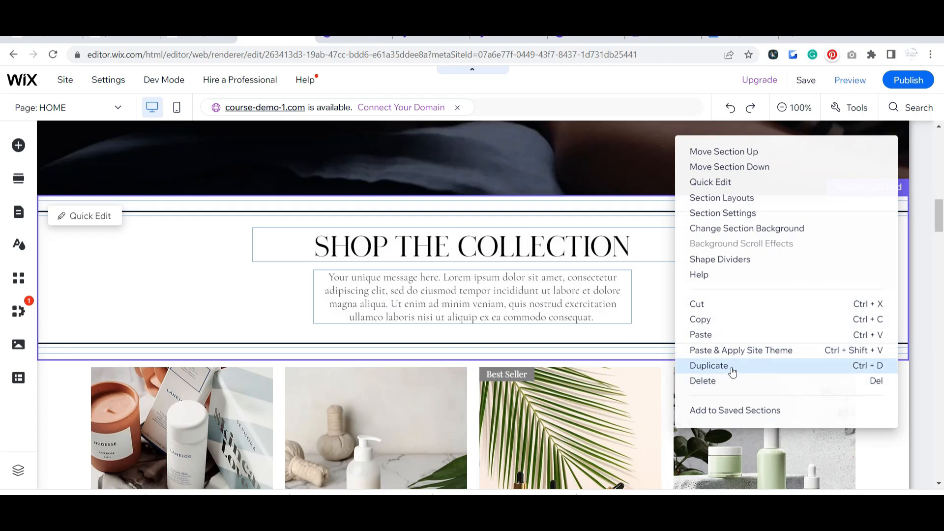
left_click(667, 272)
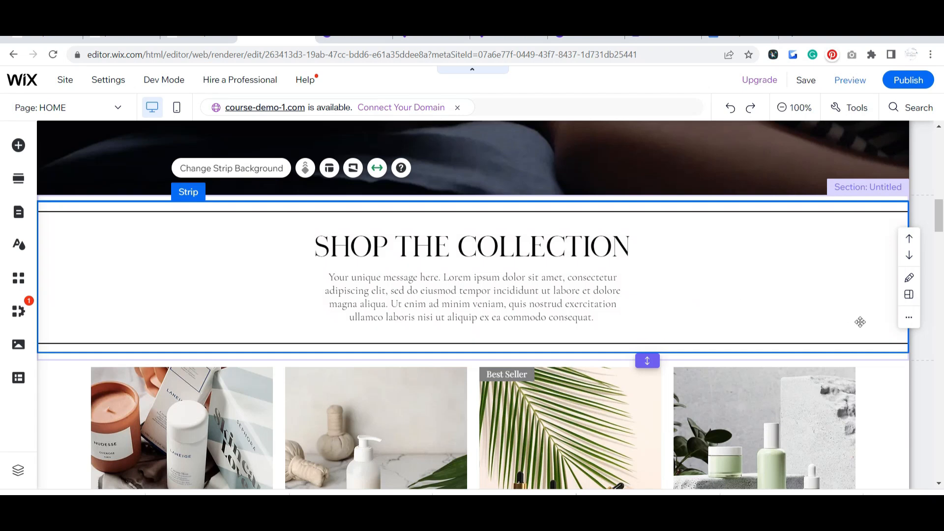
left_click(586, 250)
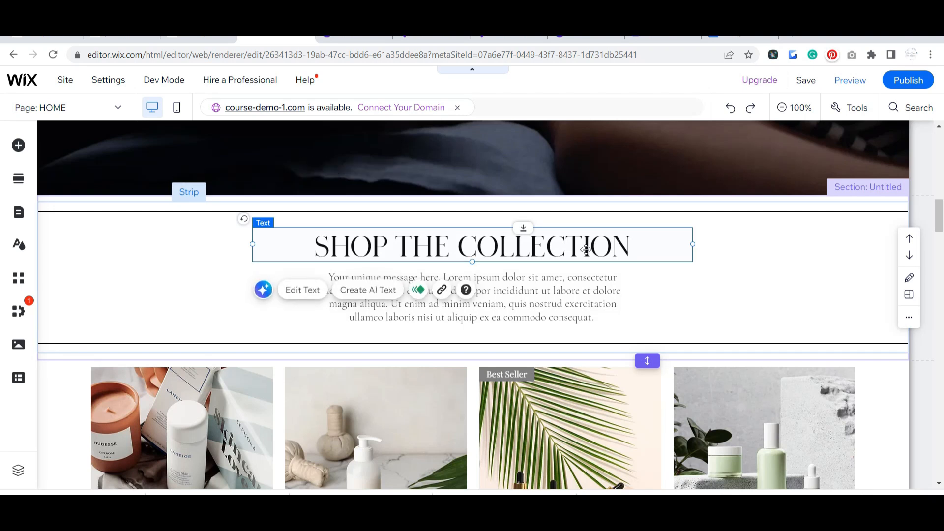
left_click(585, 250)
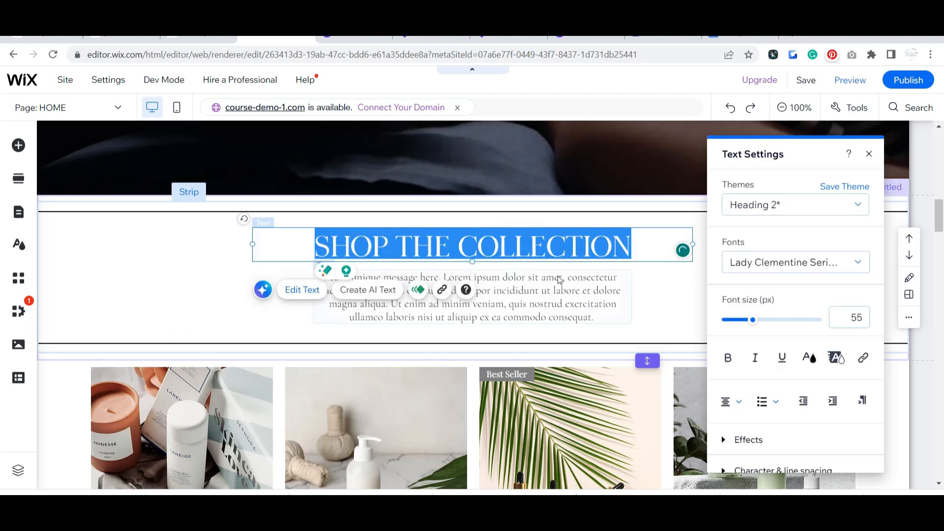
left_click(588, 322)
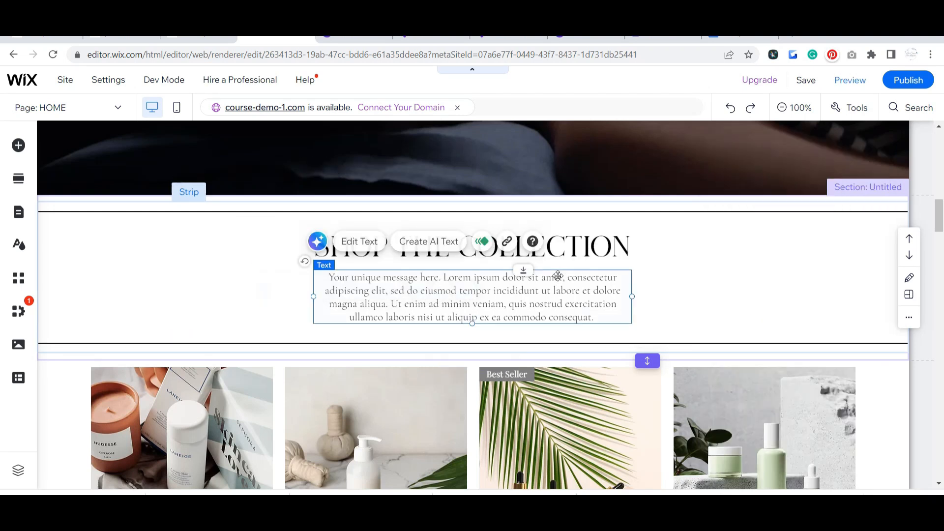
left_click(710, 246)
- Examine the Facial Services section's additional actions and the content fields in its Quick Edit options
scroll(724, 240, "down", 10)
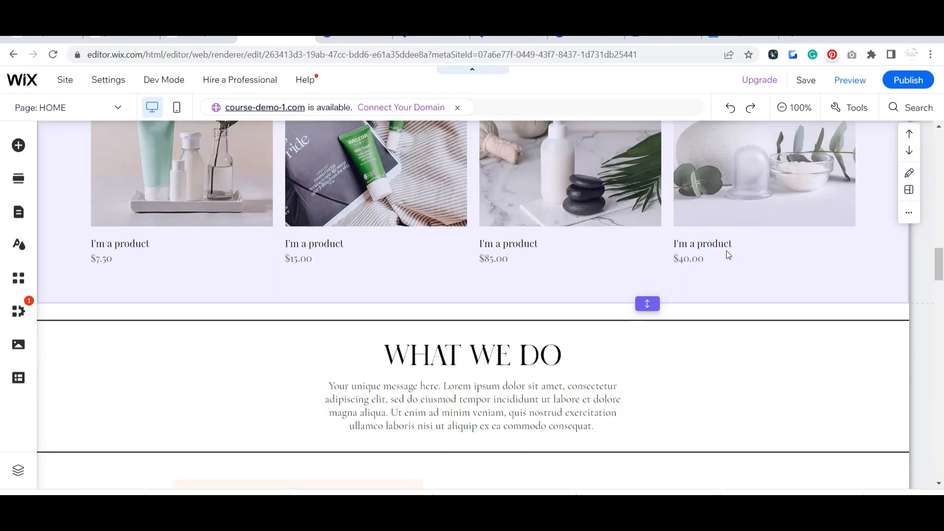
scroll(727, 253, "down", 11)
scroll(726, 255, "up", 4)
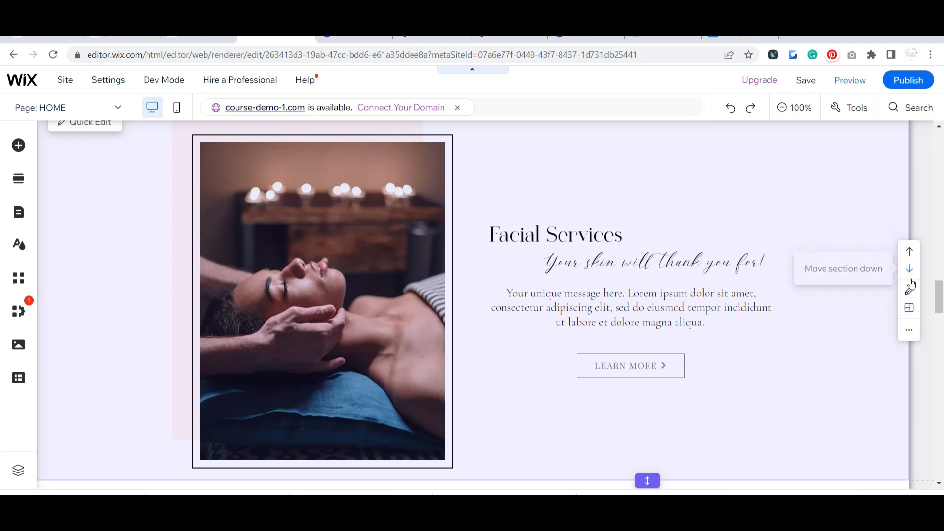
left_click(909, 333)
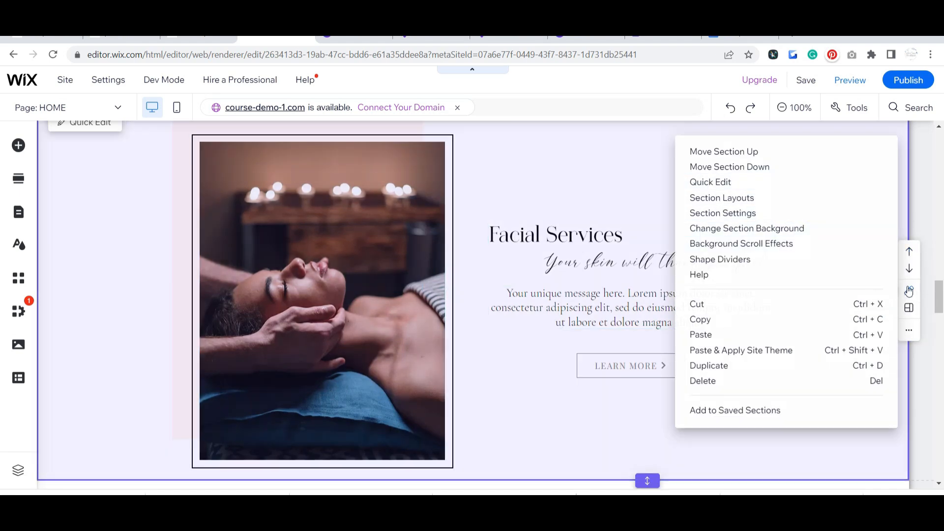
left_click(908, 291)
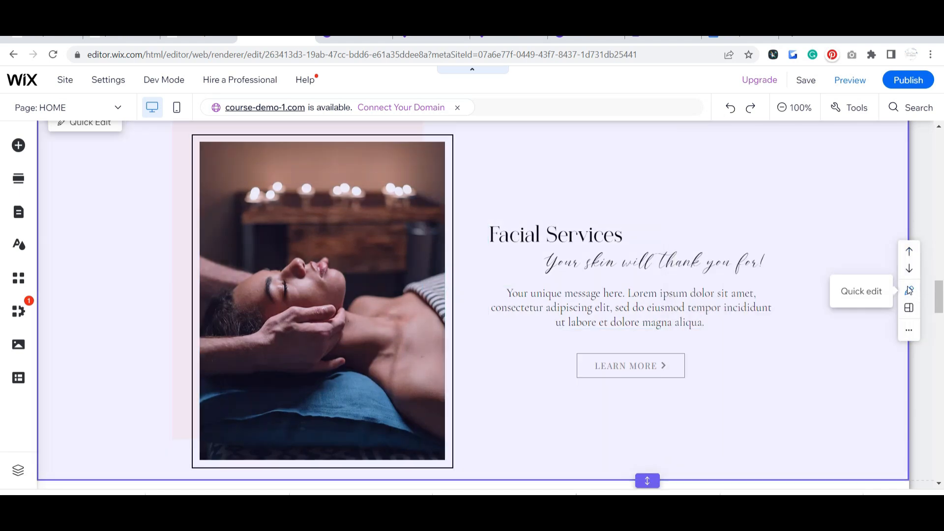
left_click(909, 291)
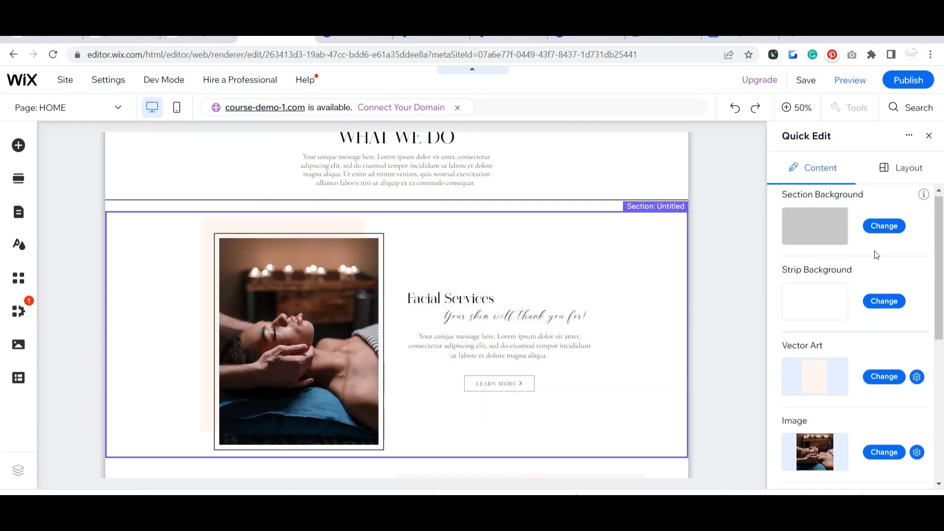
scroll(876, 253, "down", 6)
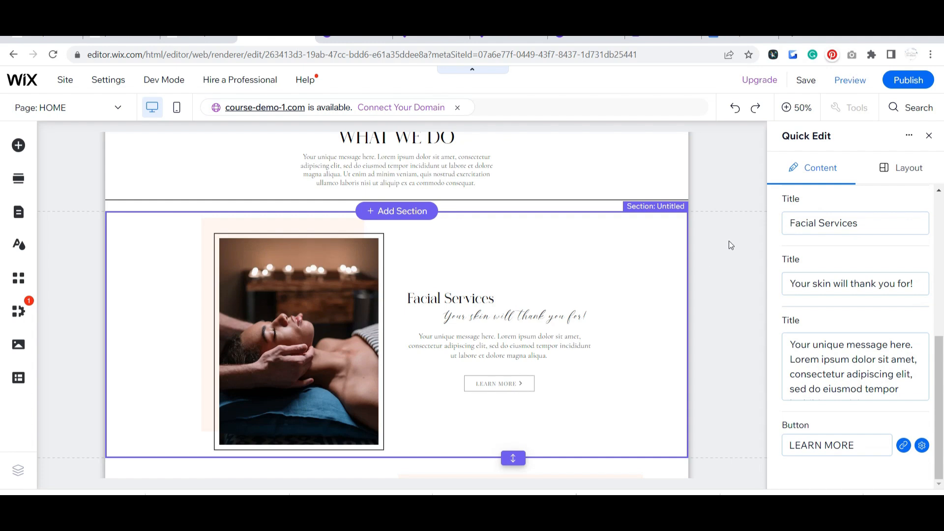
left_click(928, 136)
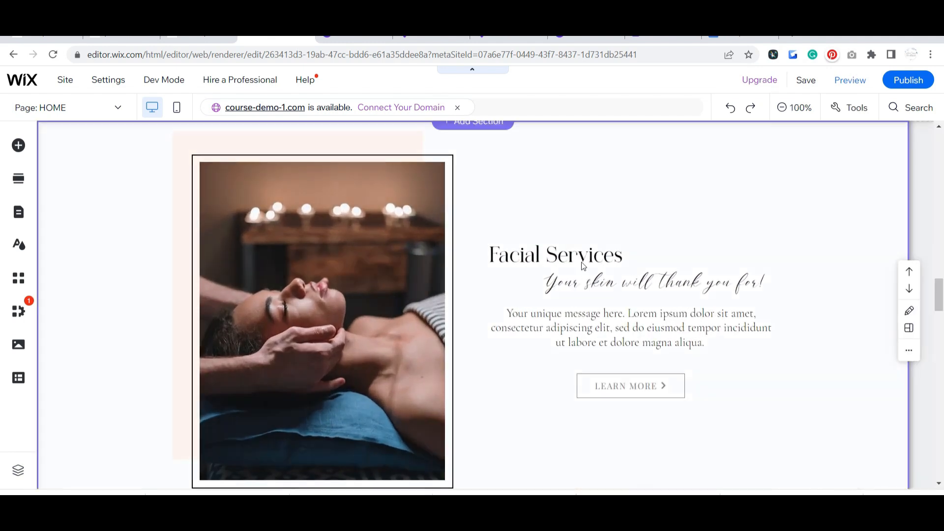
- Check the text settings of the Facial Services title directly on the page and close them
left_click(578, 256)
left_click(578, 256)
double_click(578, 256)
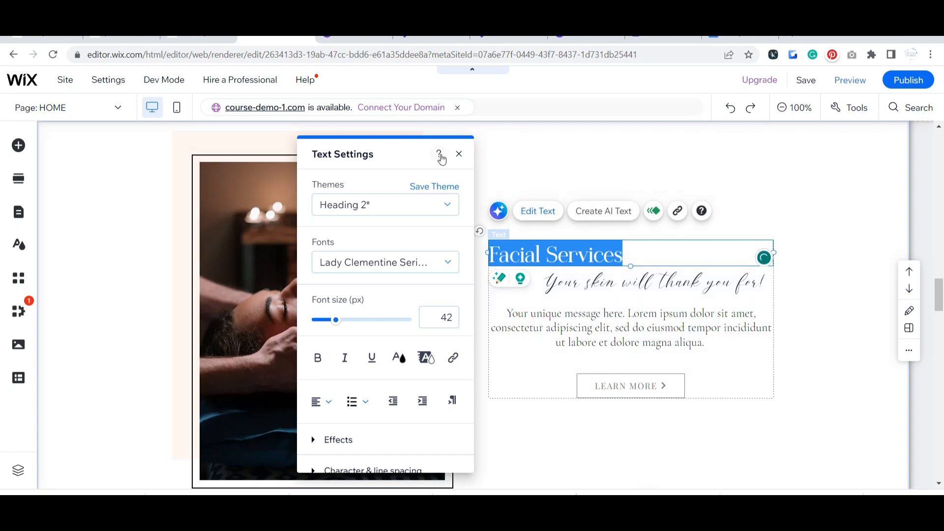
left_click(459, 154)
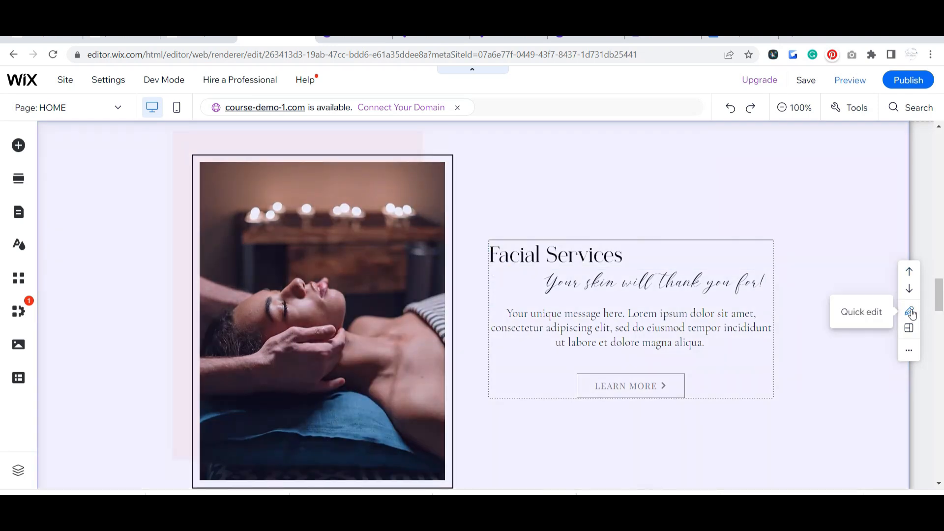
- Change the Facial Services section's first title to "Waxing Service" through Quick Edit
left_click(909, 310)
scroll(858, 359, "down", 5)
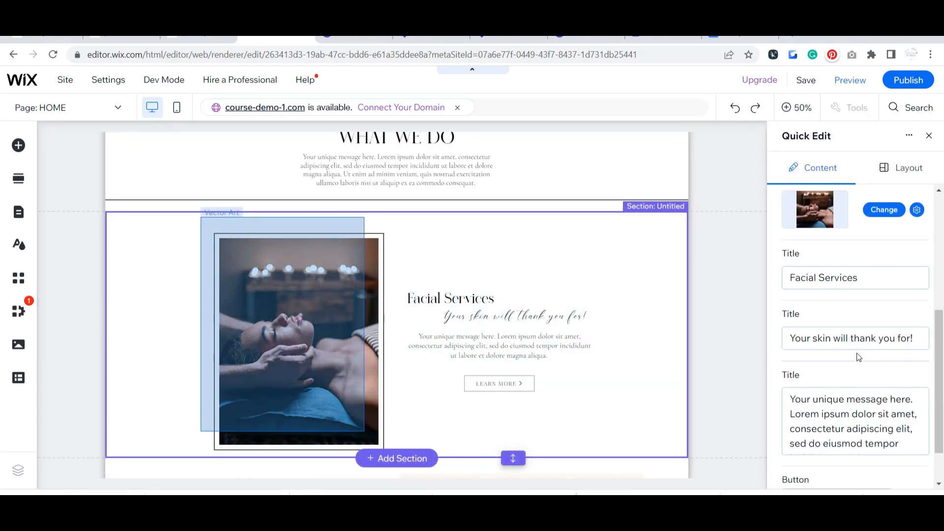
left_click(840, 278)
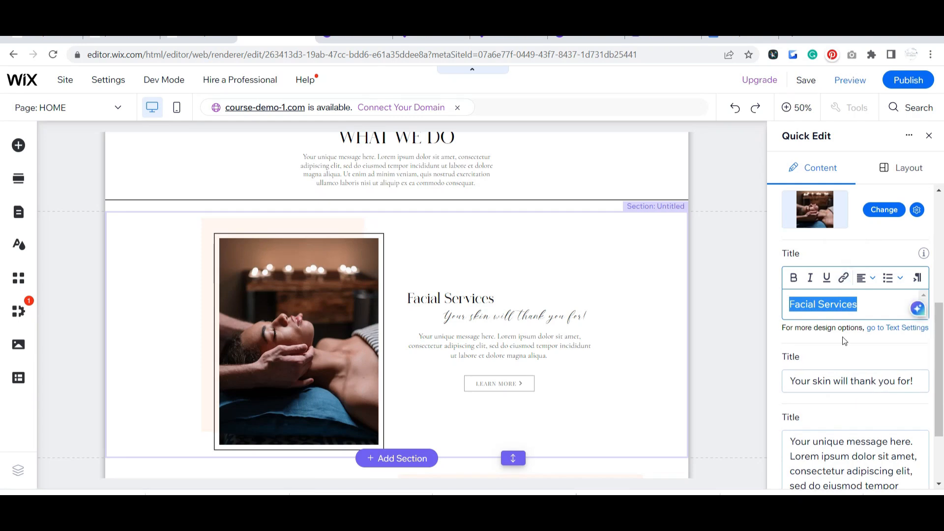
type("Wa")
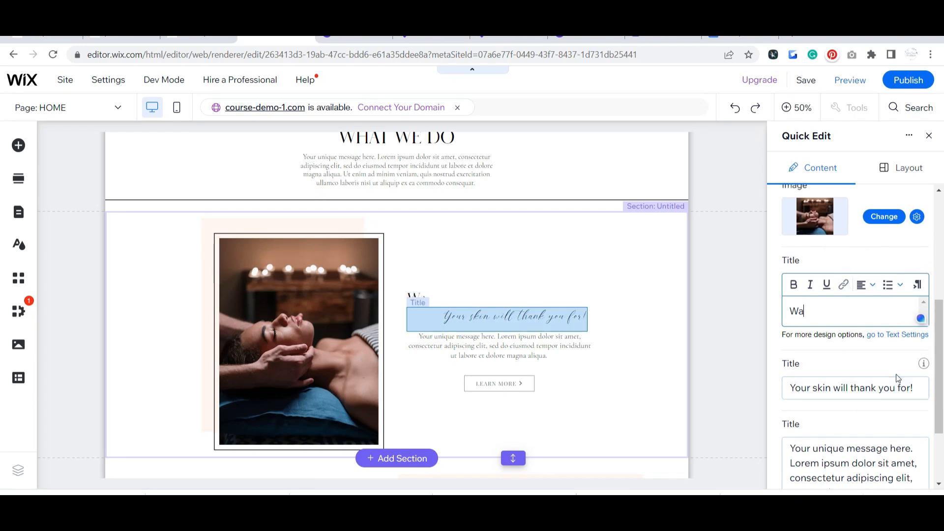
type("xing Service")
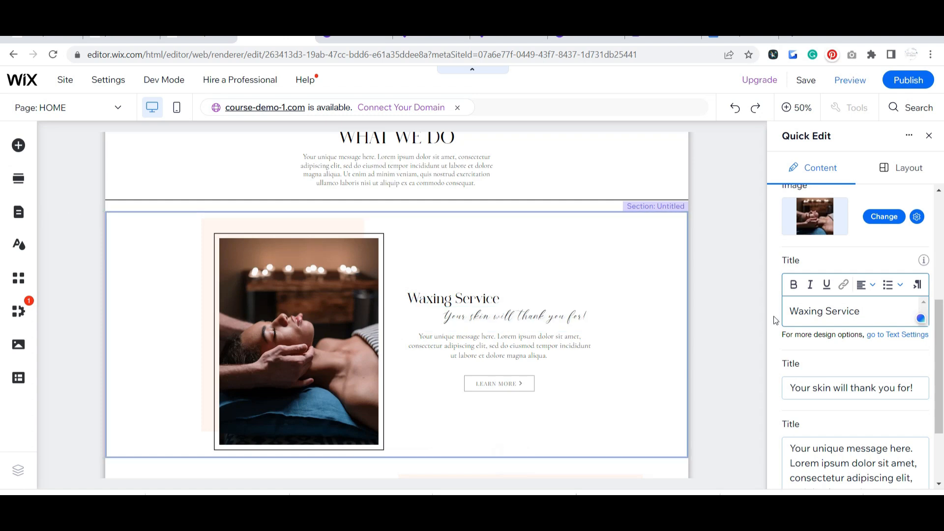
- Replace the section's first title with "Facial Services" and leave Quick Edit
key("BackSpace")
key("BackSpace")
key("BackSpace")
key("BackSpace")
key("BackSpace")
key("BackSpace")
key("BackSpace")
key("BackSpace")
key("BackSpace")
key("BackSpace")
key("BackSpace")
key("BackSpace")
key("BackSpace")
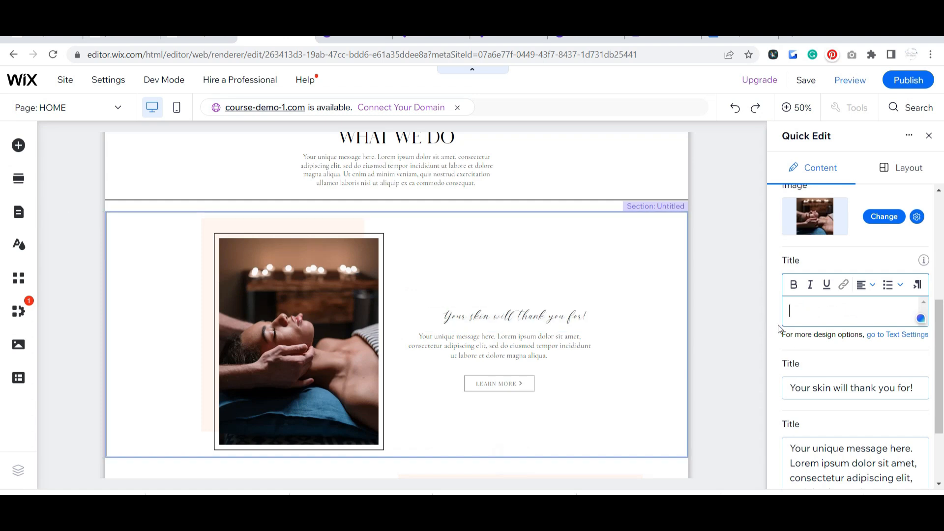
type("Facial ")
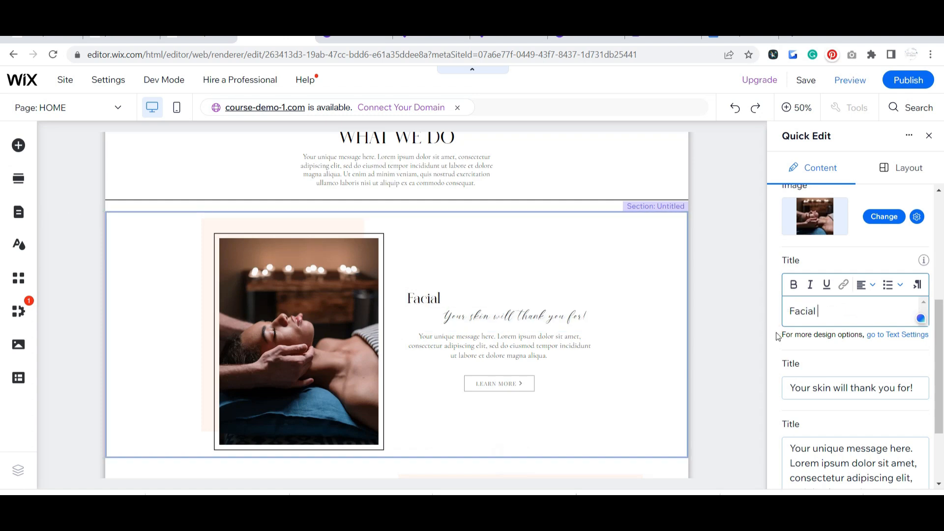
type("Services")
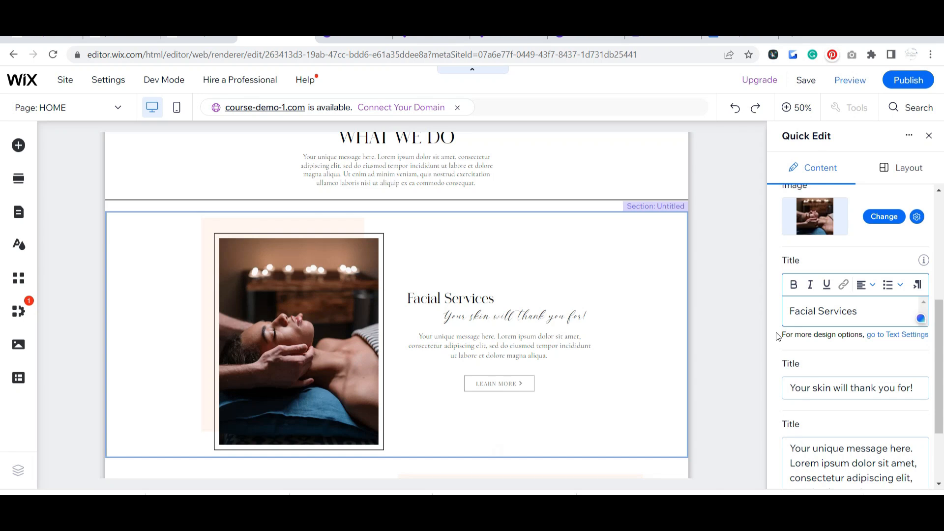
left_click(742, 233)
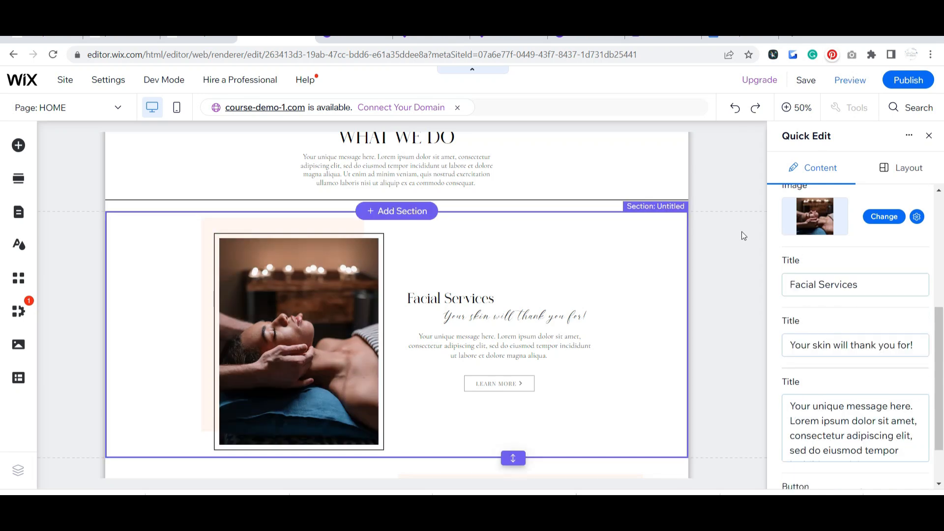
left_click(929, 136)
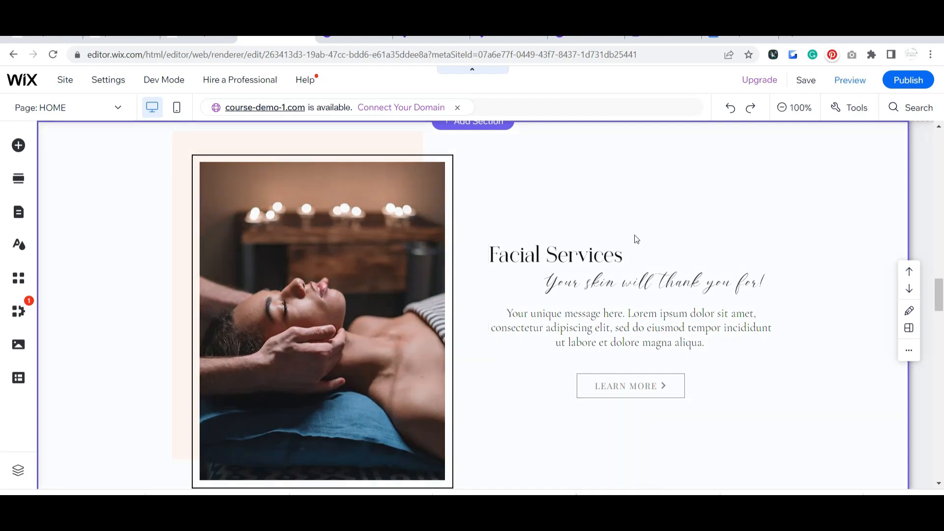
- Look further down the page to the Beauty Products section and select its strip
scroll(635, 237, "down", 10)
scroll(635, 237, "down", 2)
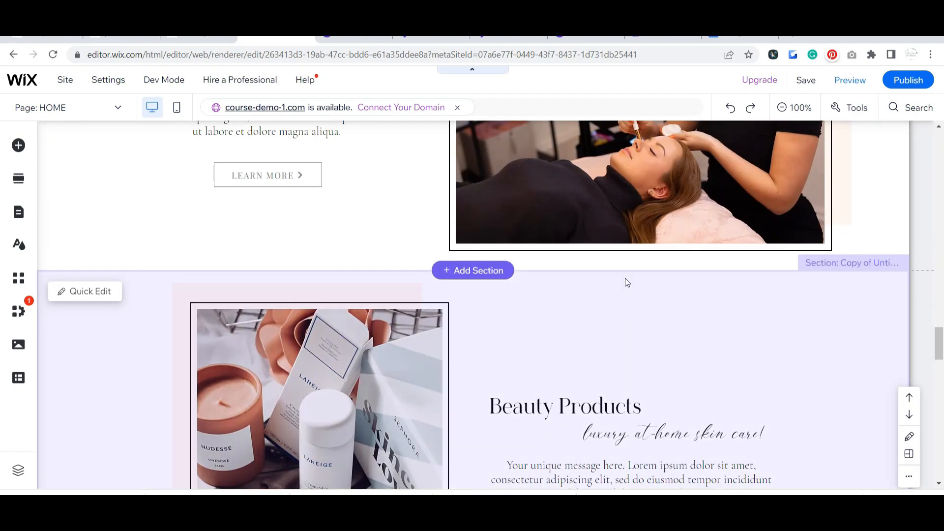
left_click(625, 281)
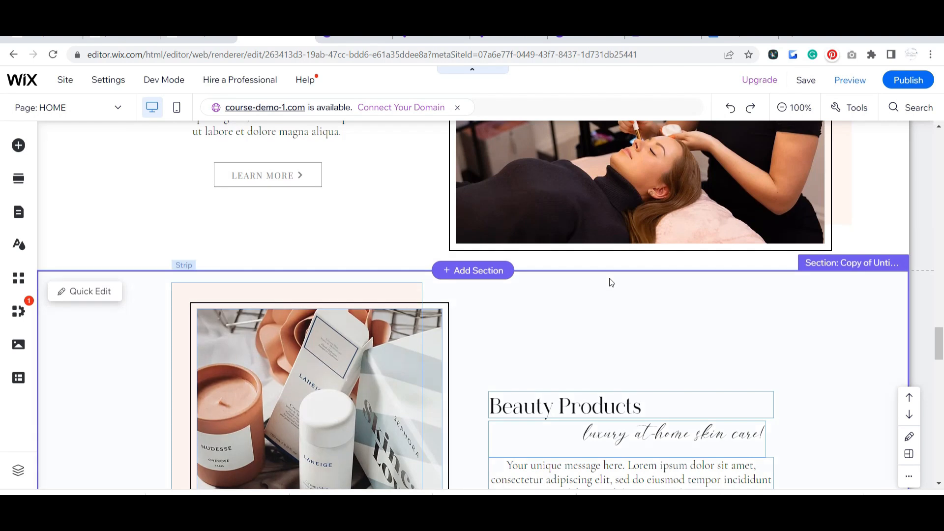
scroll(725, 334, "down", 3)
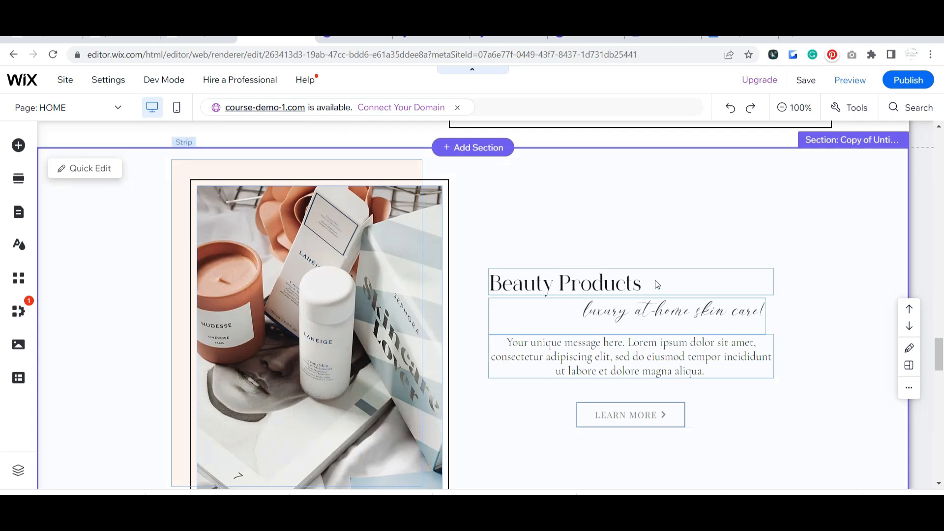
left_click(739, 218)
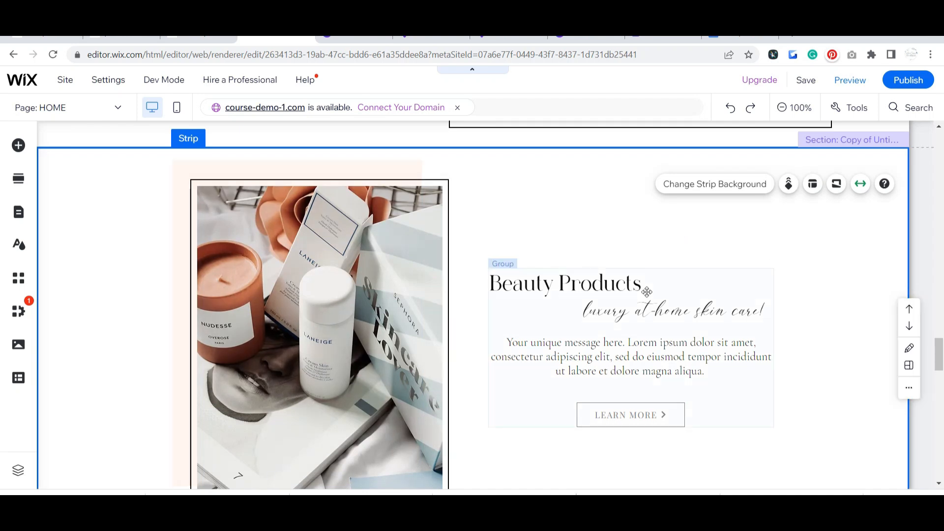
- Add the Beauty Products section to the saved sections under the name "Beauty Products"
scroll(827, 272, "down", 1)
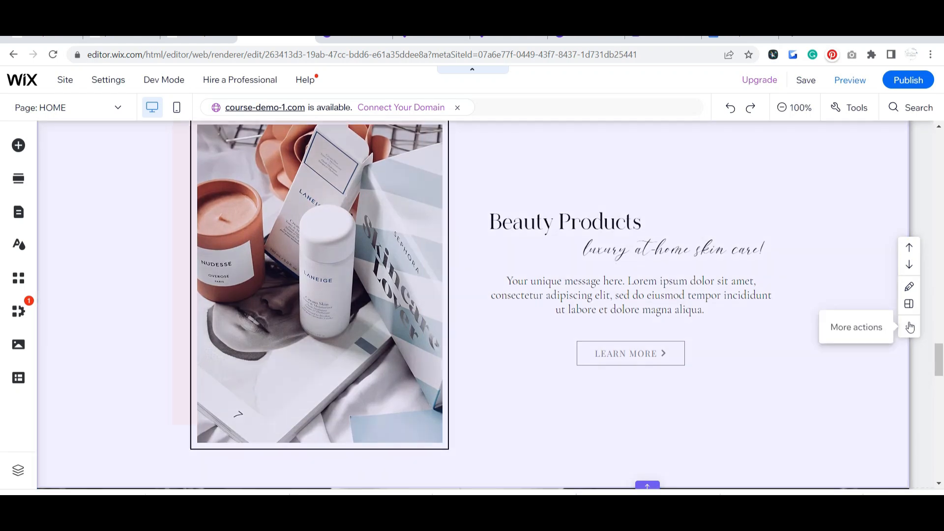
left_click(909, 326)
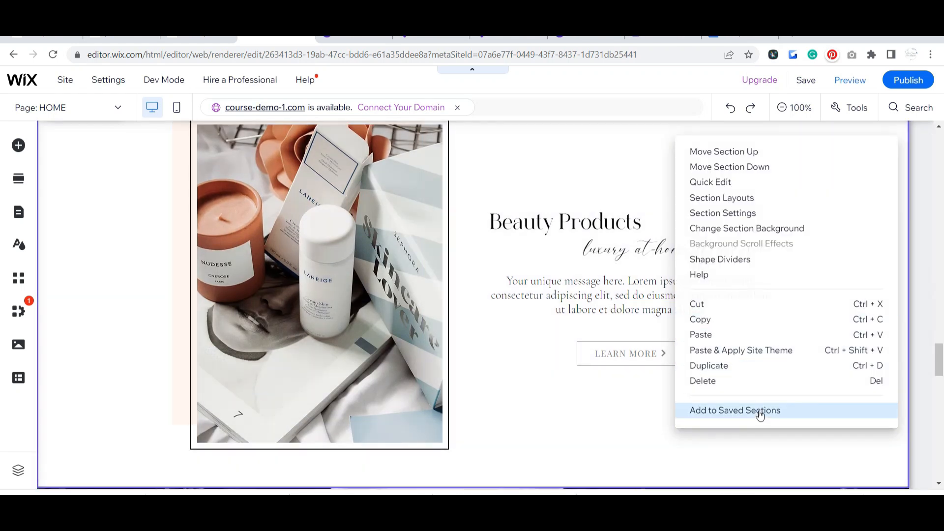
left_click(760, 411)
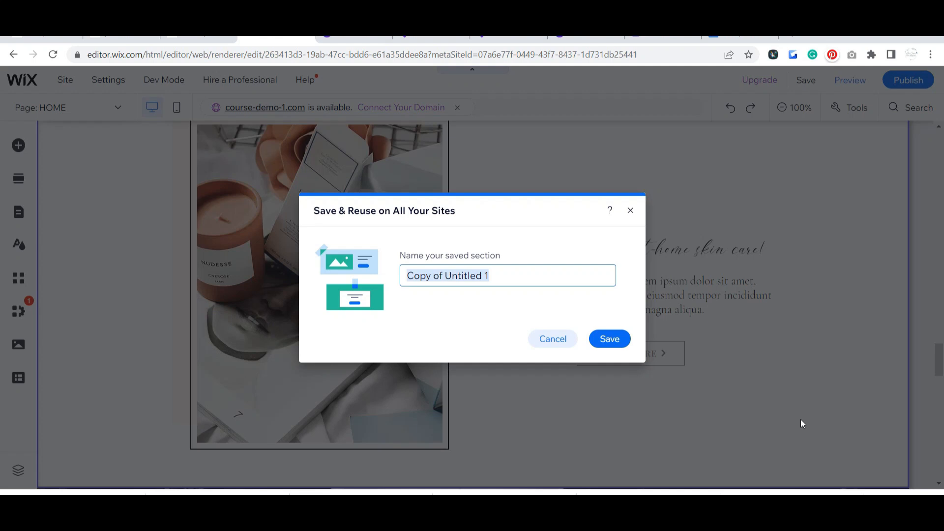
type("Beauty Products")
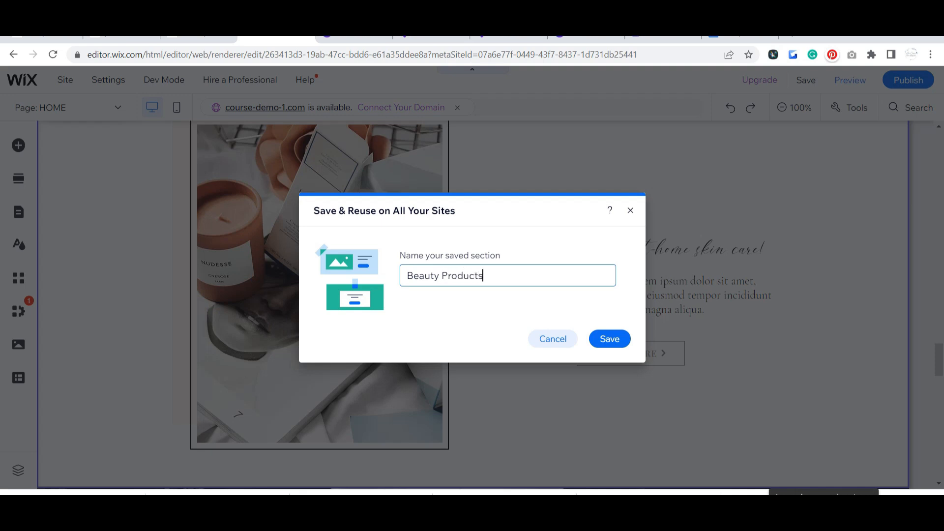
left_click(608, 338)
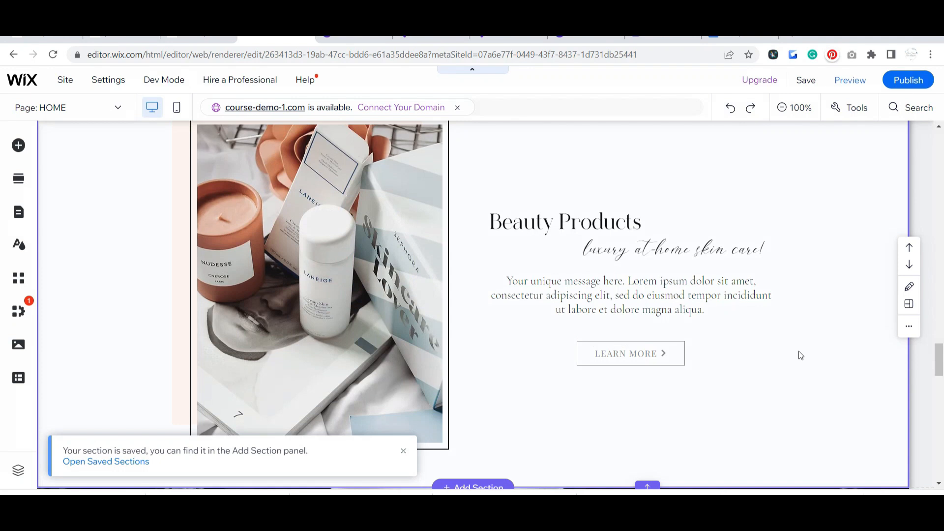
- Delete the Beauty Products section from the home page
scroll(800, 354, "up", 1)
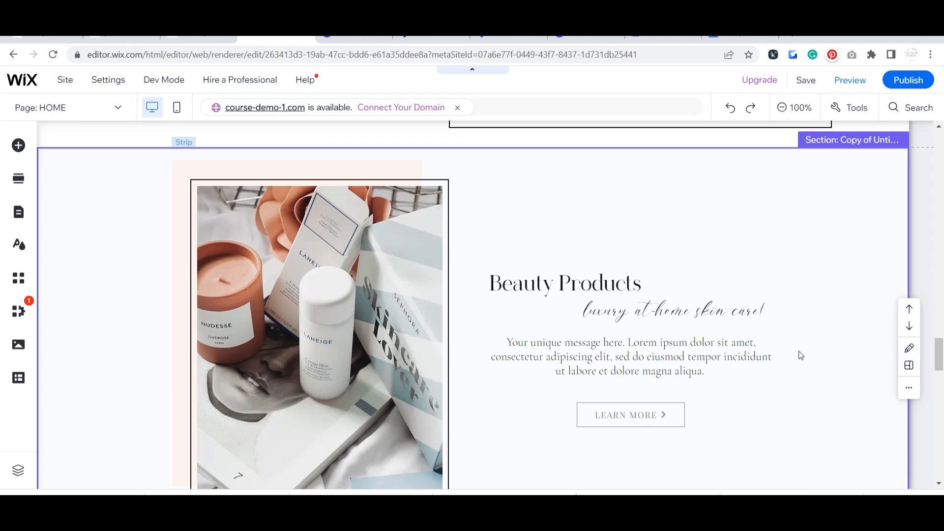
left_click(656, 218)
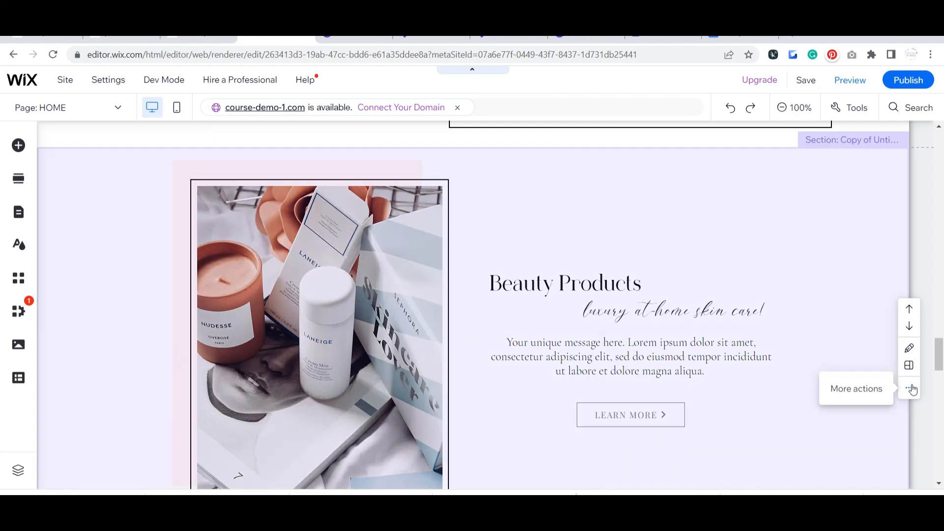
left_click(914, 389)
left_click(748, 382)
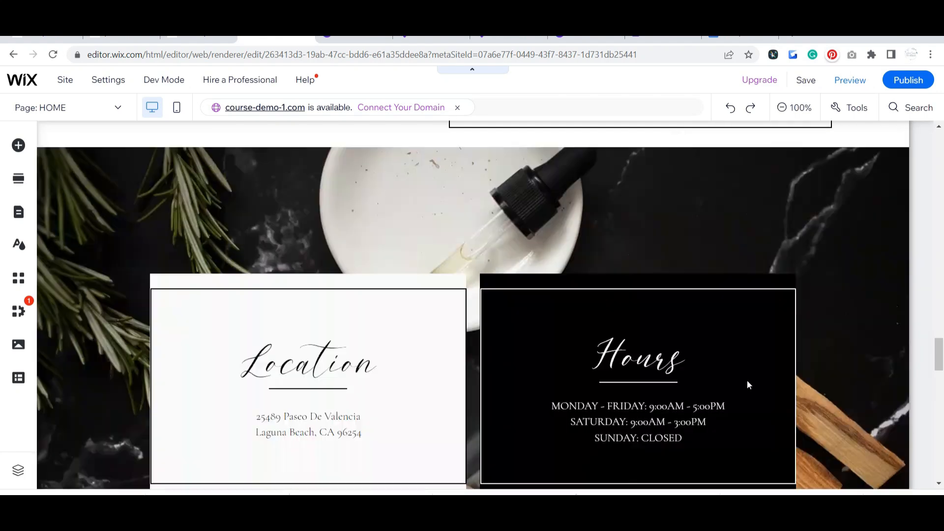
- Add the saved Beauty Products section to the site below the Lash & Brow Services section
scroll(563, 242, "up", 5)
scroll(562, 242, "up", 1)
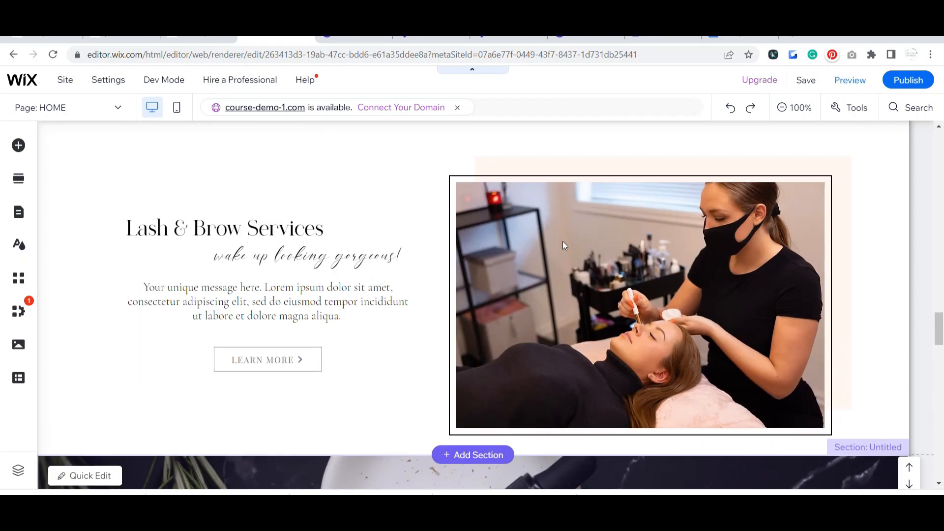
scroll(562, 242, "down", 1)
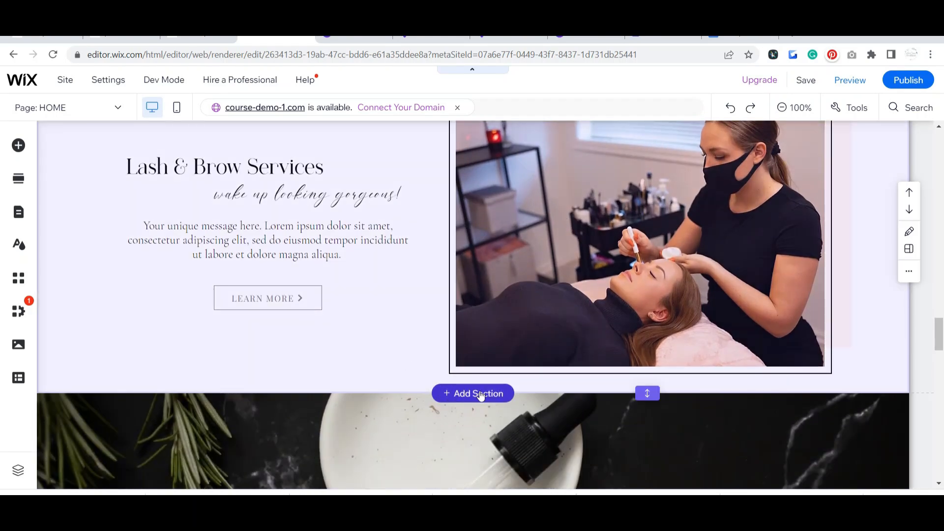
left_click(481, 393)
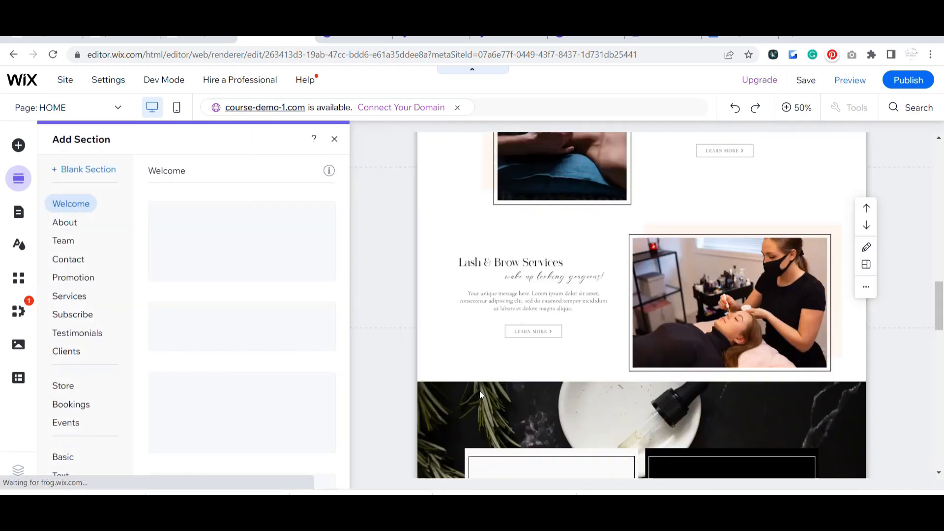
scroll(69, 373, "down", 2)
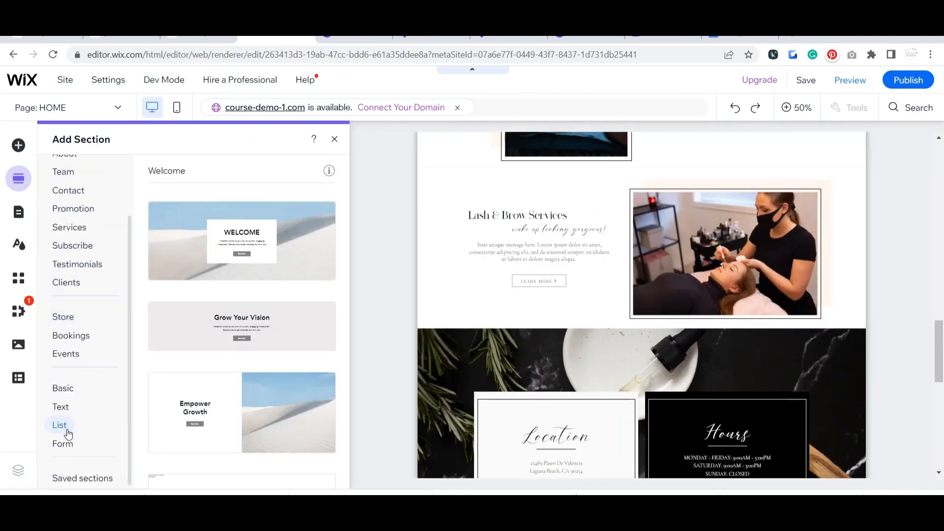
left_click(95, 478)
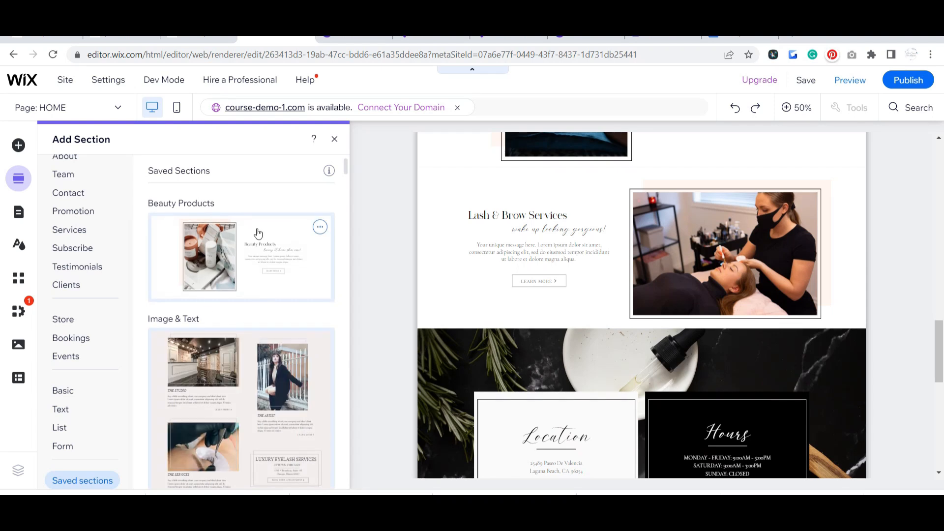
left_click(320, 227)
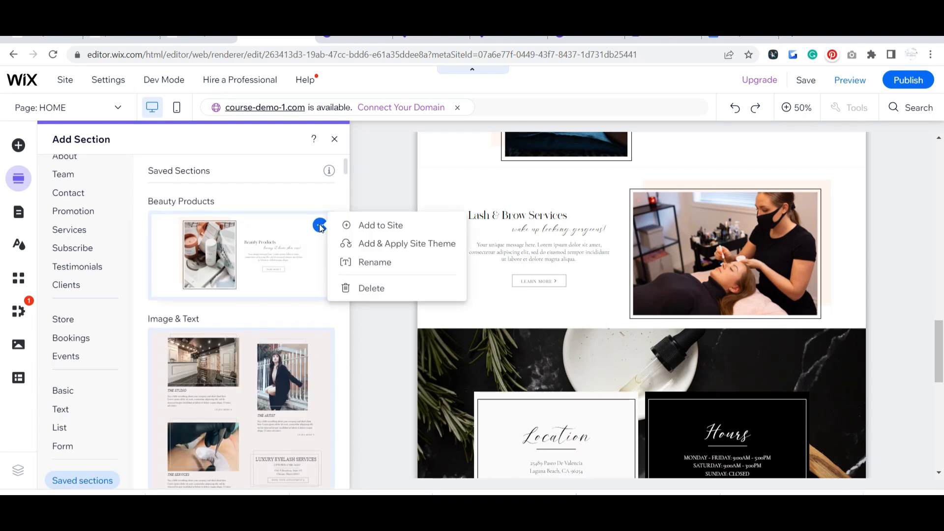
left_click(378, 230)
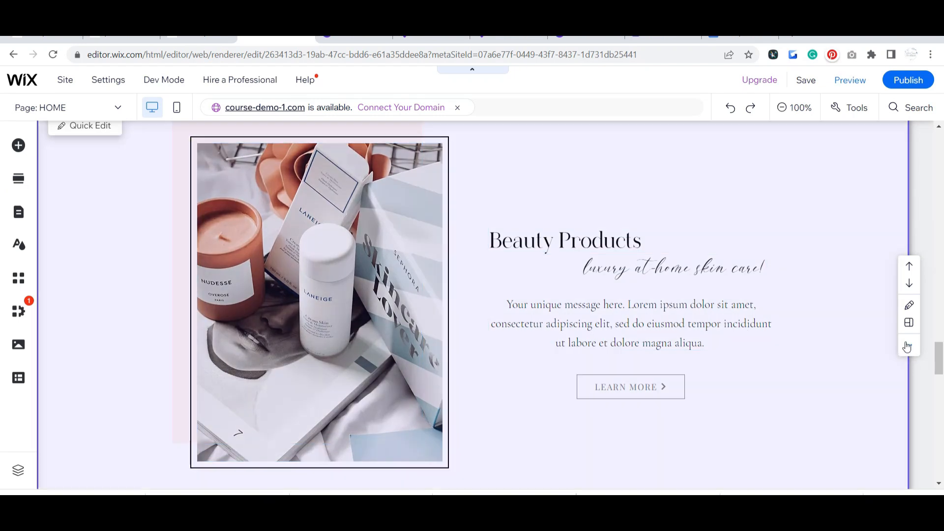
- Remove the re-added Beauty Products section from below Lash & Brow Services
left_click(909, 345)
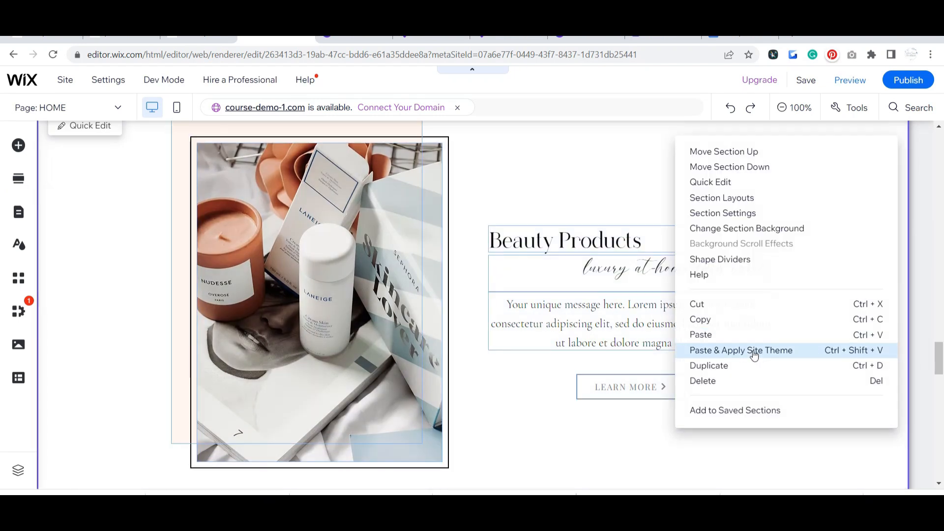
left_click(742, 382)
- Look over the page from the Facial Services section to the Location and Hours section and return to Facial Services
scroll(834, 288, "up", 10)
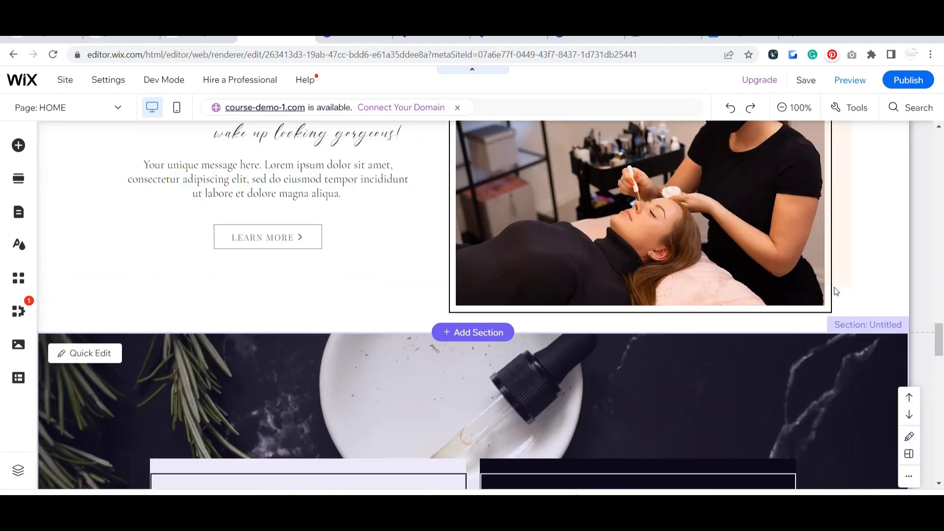
scroll(833, 293, "up", 4)
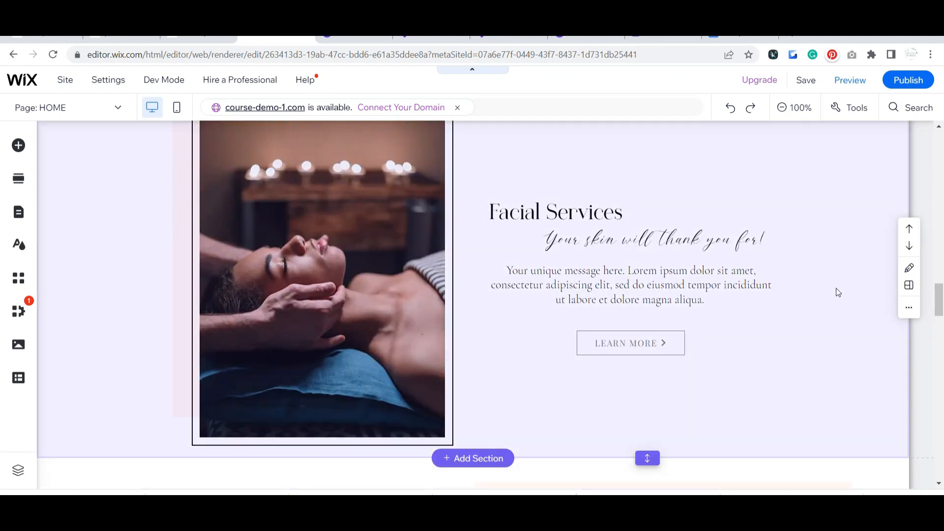
scroll(830, 275, "down", 4)
scroll(828, 272, "down", 1)
scroll(813, 303, "up", 8)
scroll(809, 300, "down", 4)
scroll(811, 294, "down", 10)
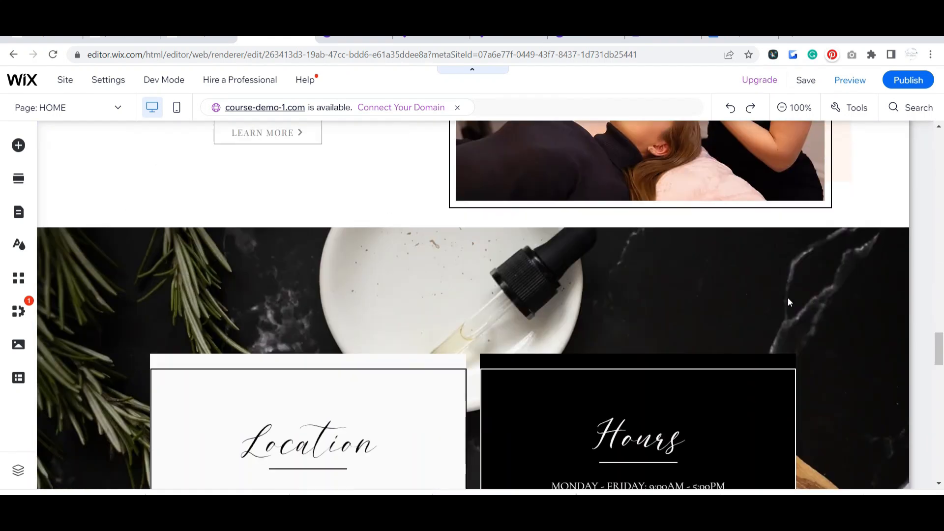
scroll(607, 301, "up", 3)
scroll(607, 302, "up", 6)
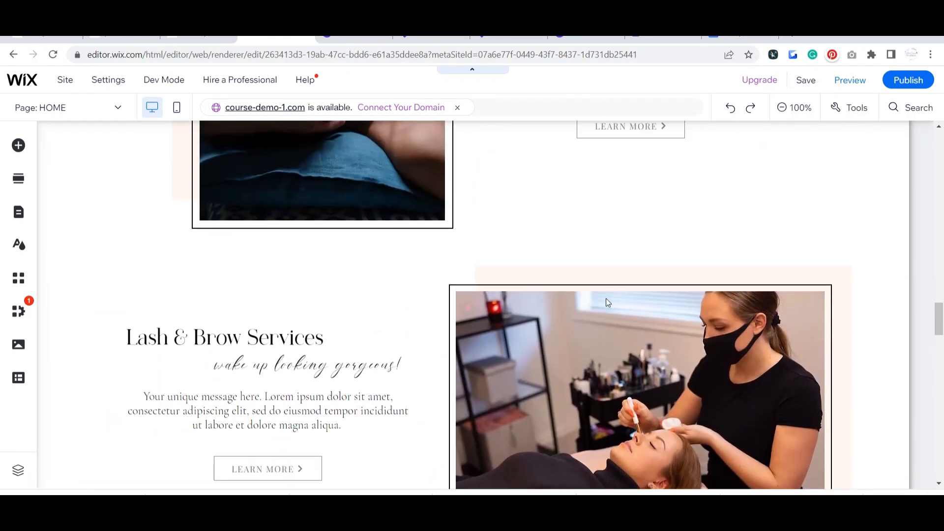
scroll(608, 302, "up", 1)
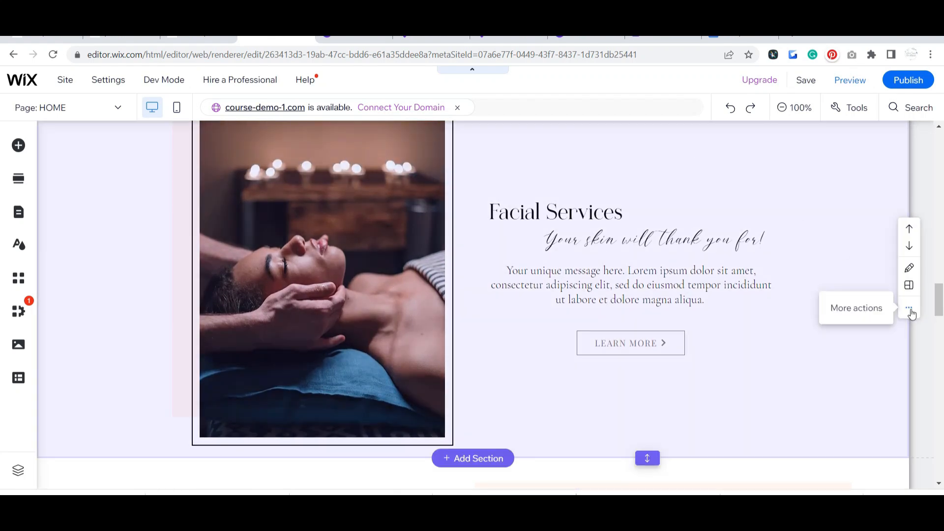
- Copy the Facial Services section and duplicate it directly below the original
left_click(909, 309)
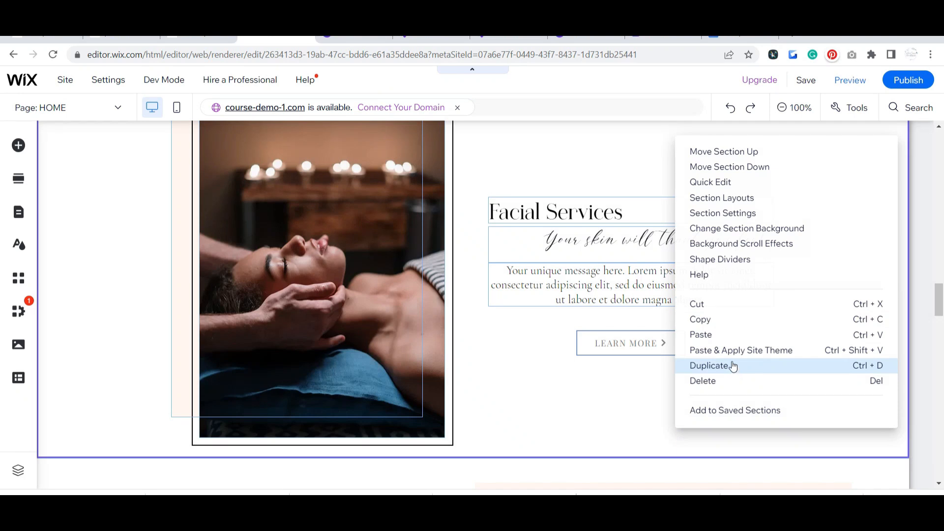
left_click(717, 321)
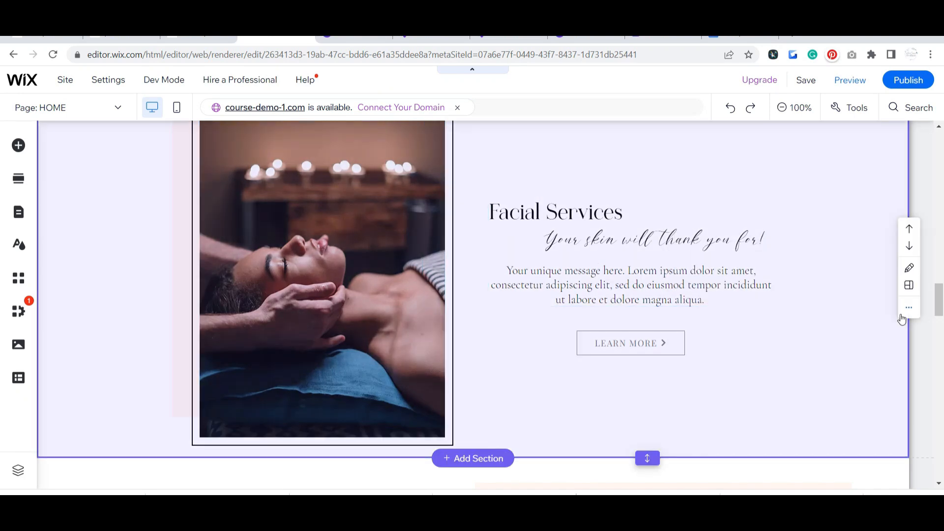
left_click(908, 311)
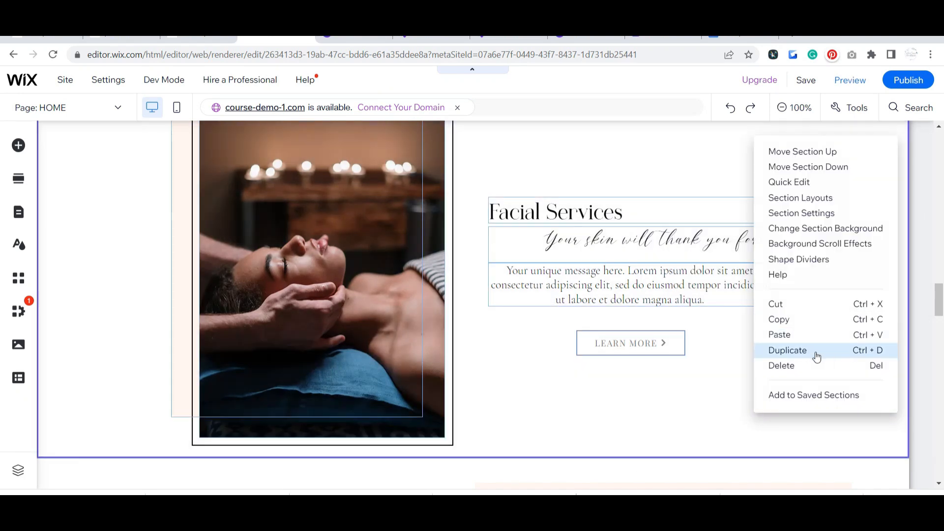
left_click(816, 355)
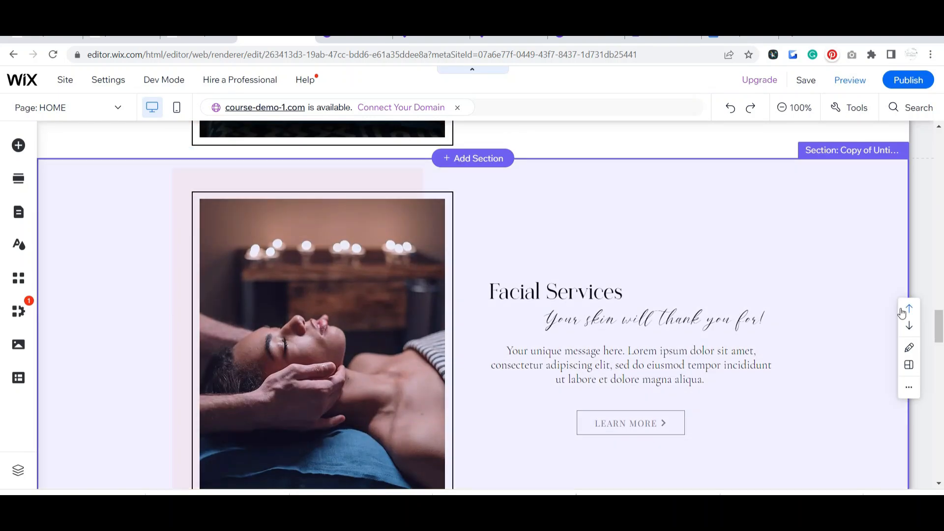
- Move the duplicated Facial Services section down below Lash & Brow Services and delete it
left_click(909, 327)
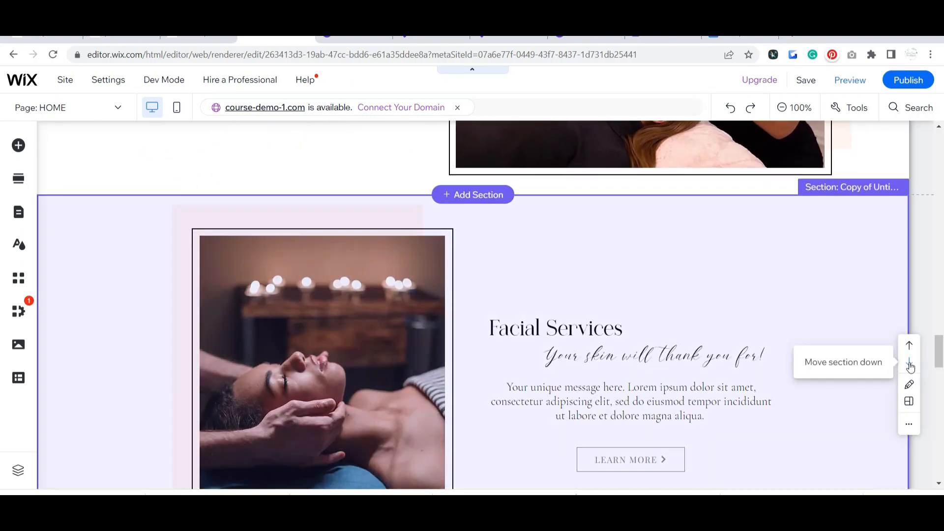
left_click(911, 424)
left_click(845, 371)
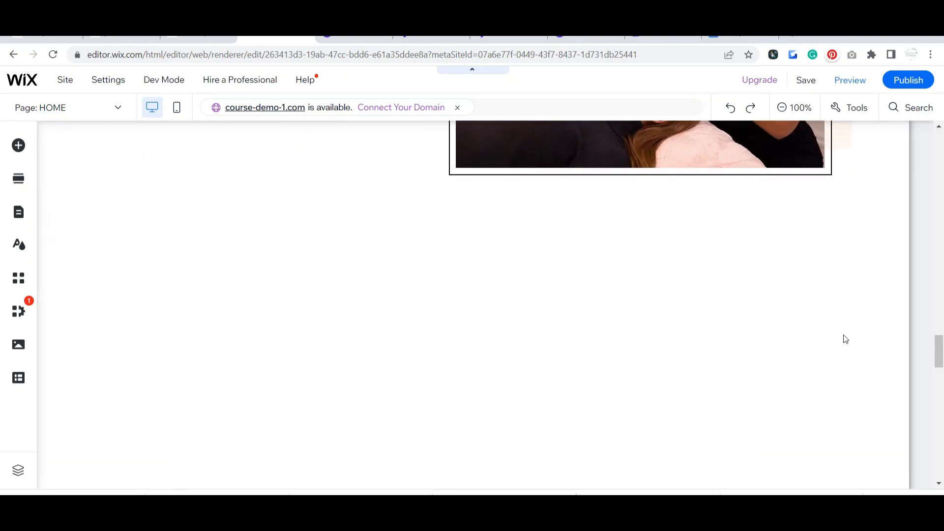
- Copy the original Facial Services section and paste it below the Lash & Brow Services section
scroll(826, 306, "up", 10)
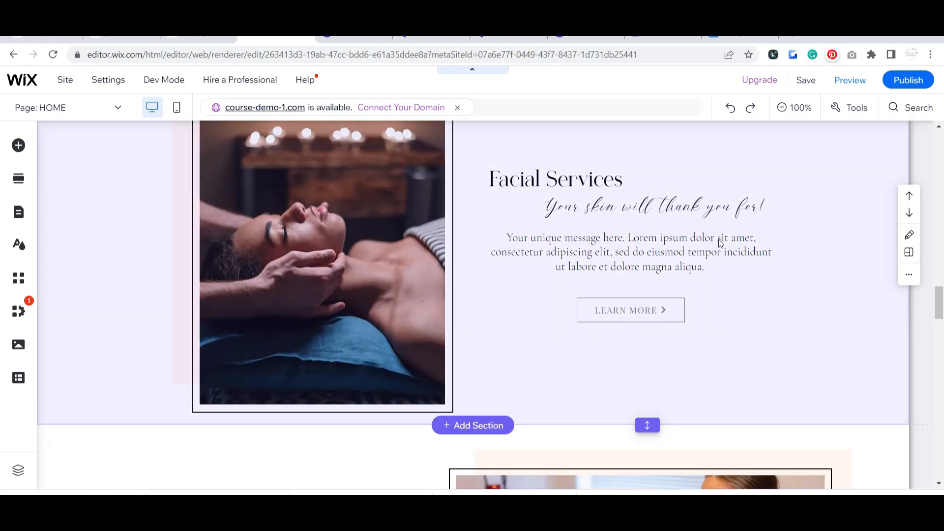
left_click(908, 275)
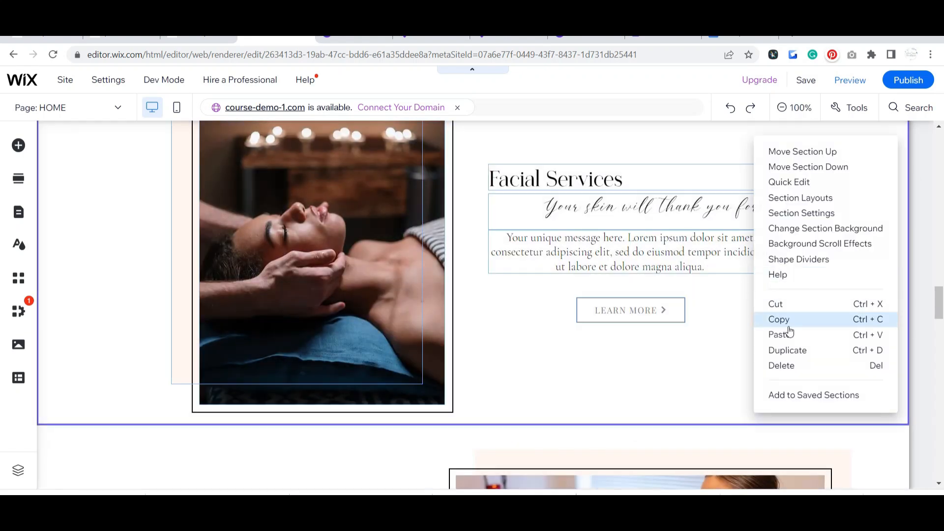
left_click(785, 321)
scroll(744, 288, "down", 9)
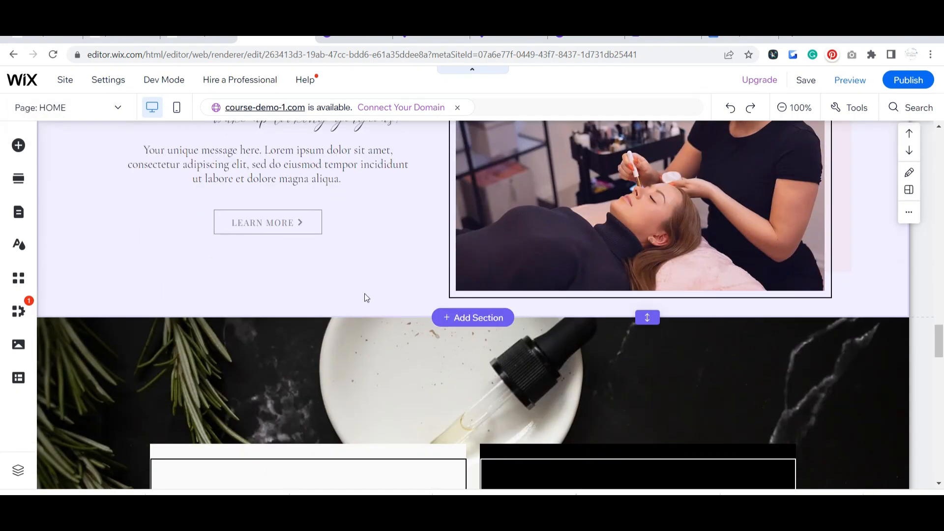
right_click(365, 295)
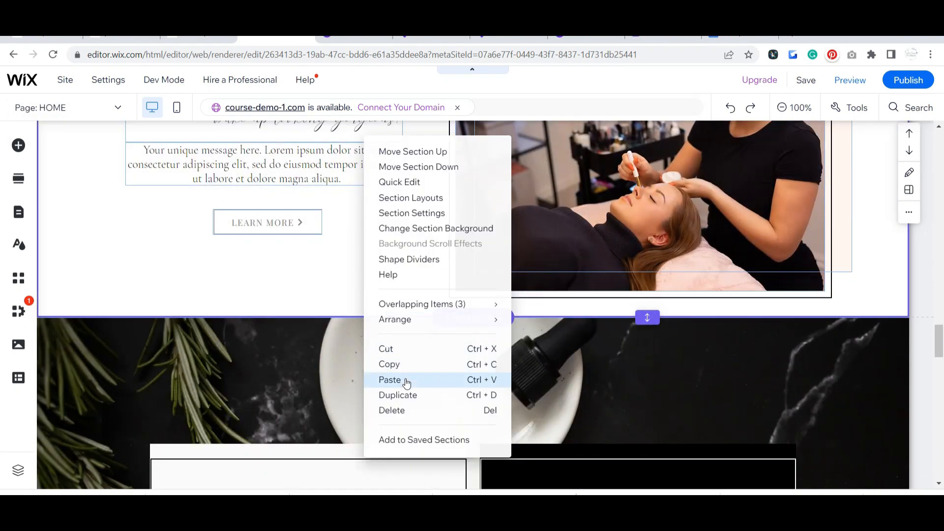
left_click(390, 379)
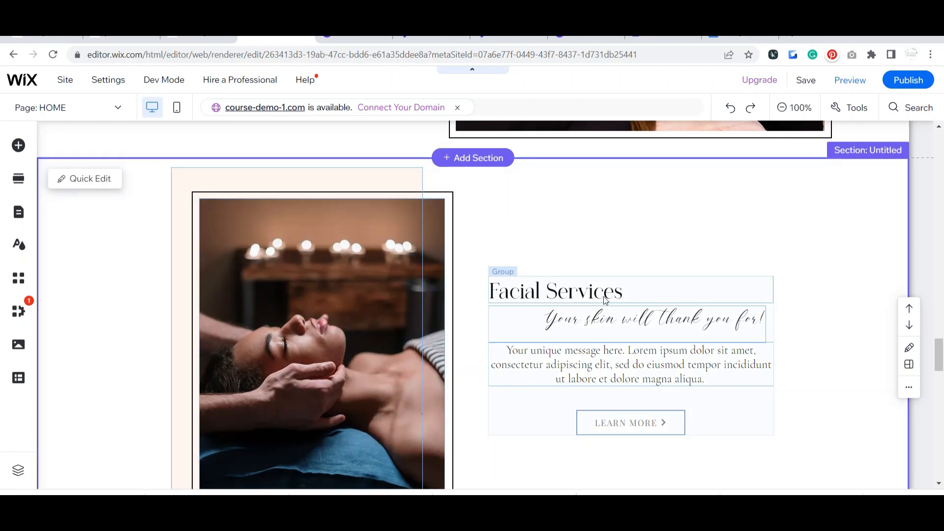
- Use Quick Edit to change the pasted Facial Services section's main title to "Waxing Services" and close the editor
left_click(840, 317)
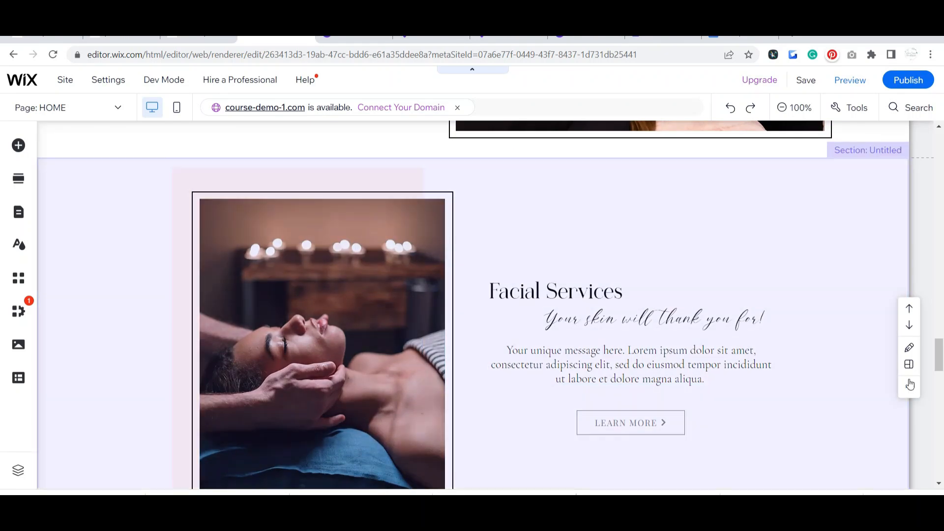
left_click(909, 348)
scroll(827, 324, "down", 5)
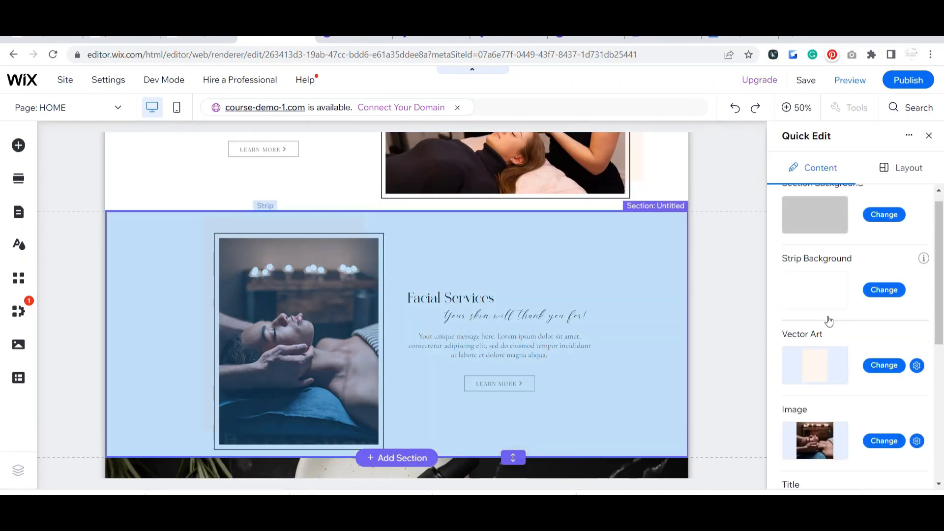
left_click(832, 277)
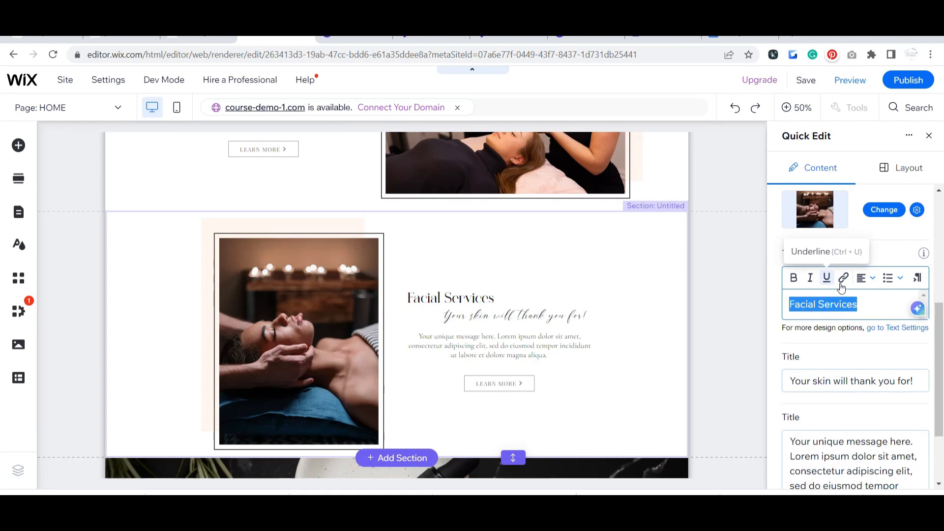
type("Waxing")
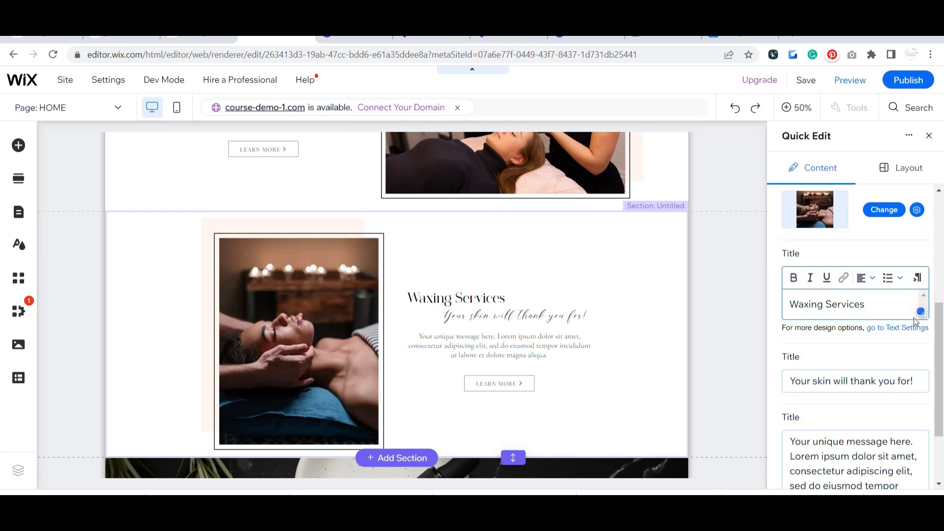
left_click(717, 286)
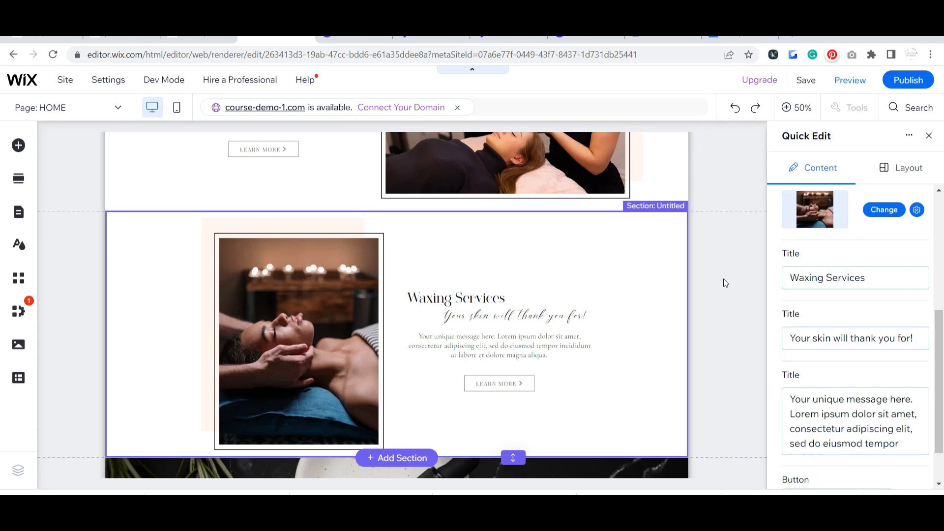
left_click(928, 136)
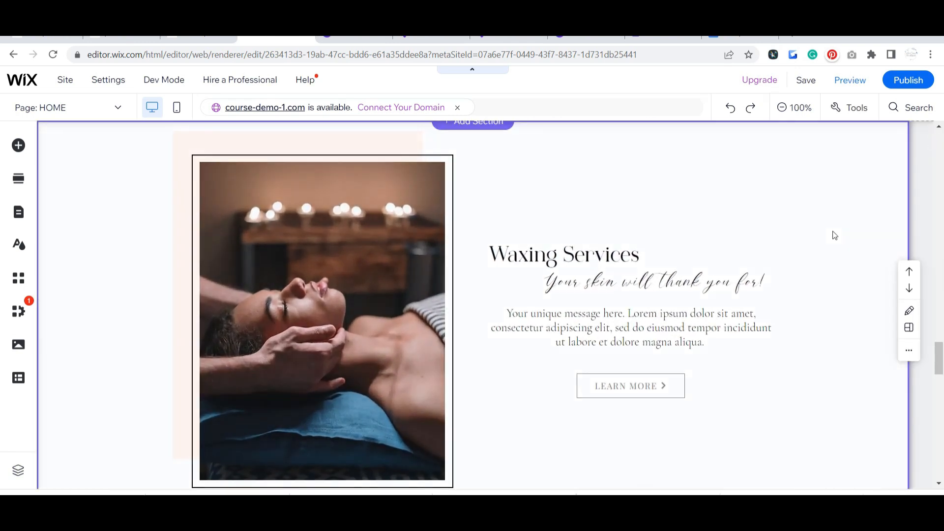
- Examine the Waxing Services section's separately editable elements by selecting its text group, image, background shape and Learn More button in turn
scroll(807, 323, "up", 4)
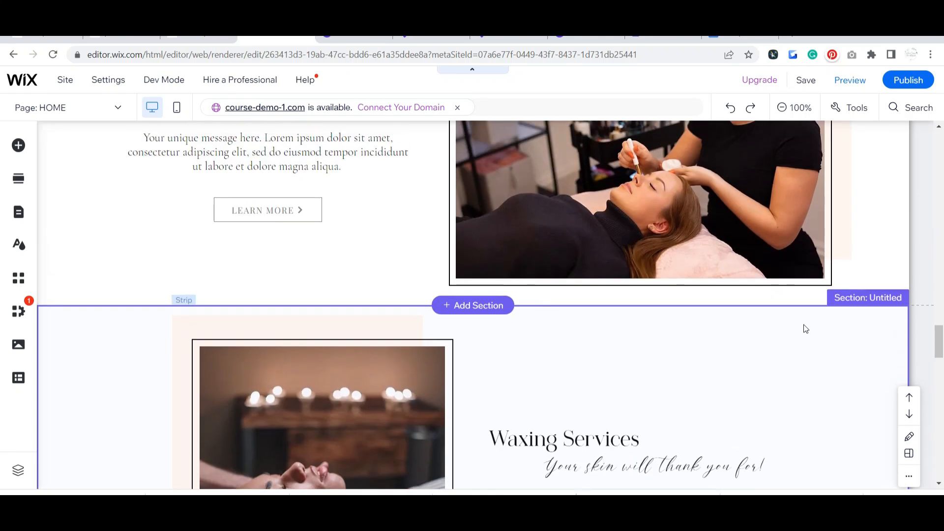
scroll(806, 328, "down", 3)
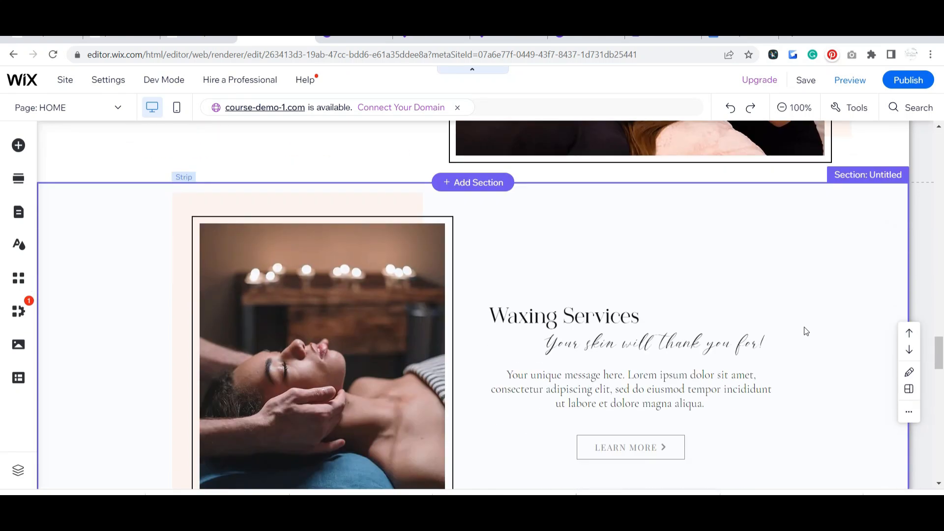
scroll(802, 301, "down", 3)
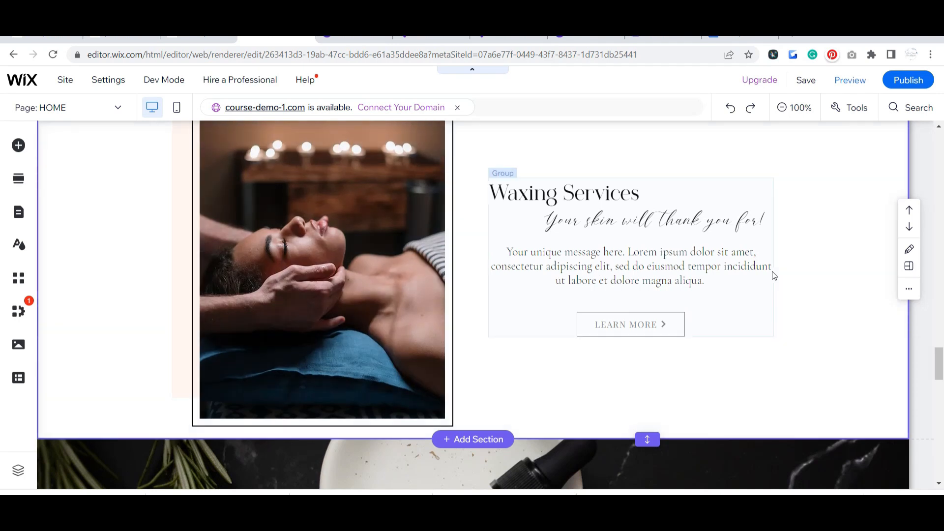
scroll(774, 275, "up", 1)
left_click(772, 274)
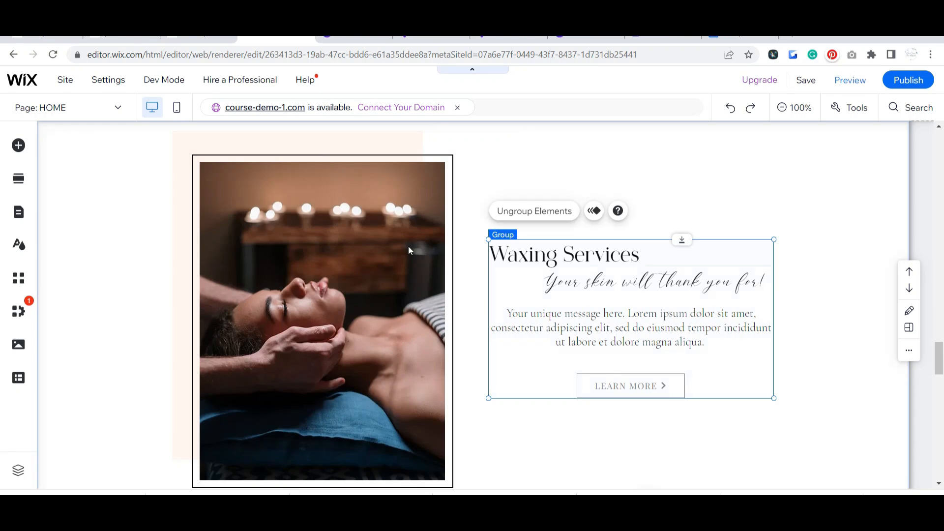
left_click(347, 232)
left_click(347, 231)
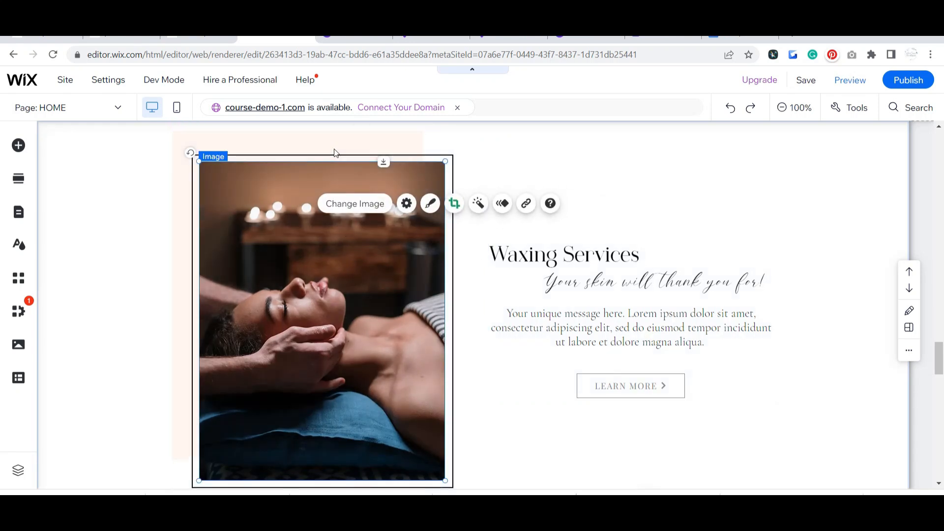
left_click(336, 142)
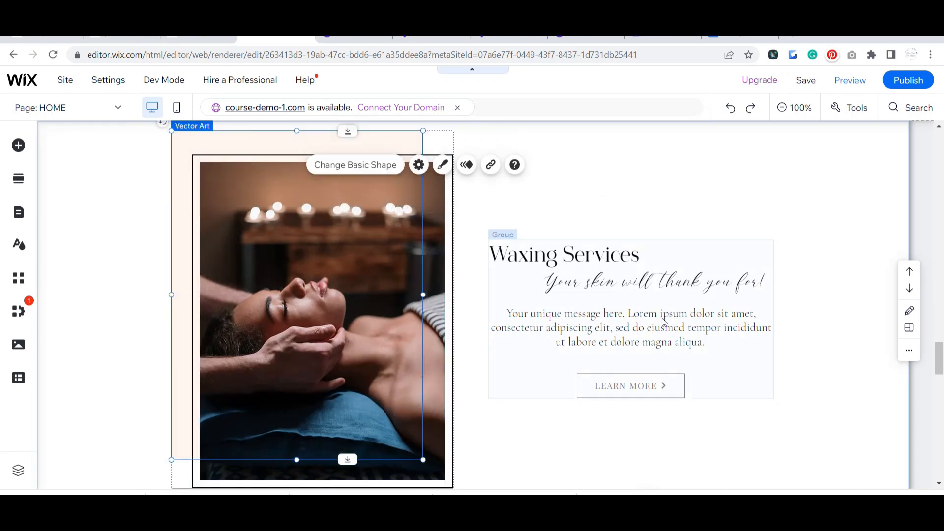
left_click(678, 385)
left_click(660, 385)
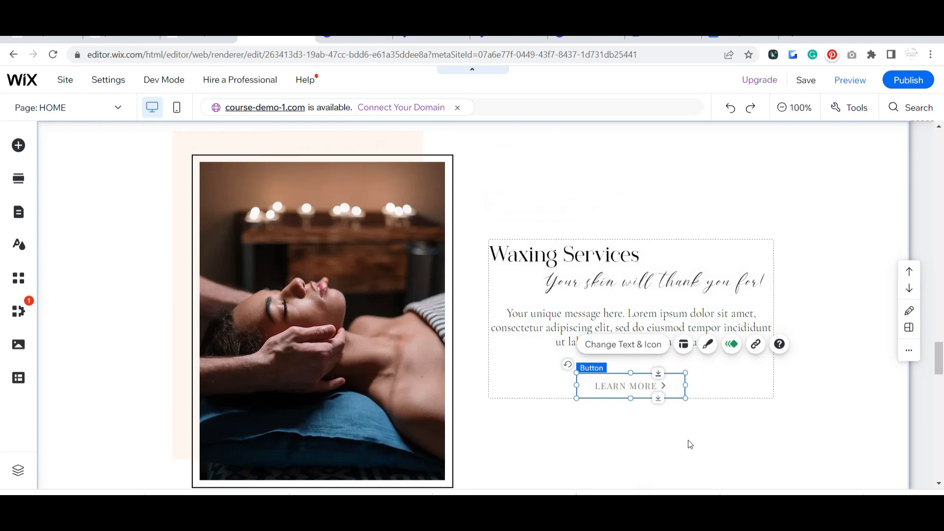
left_click(733, 421)
scroll(733, 422, "up", 5)
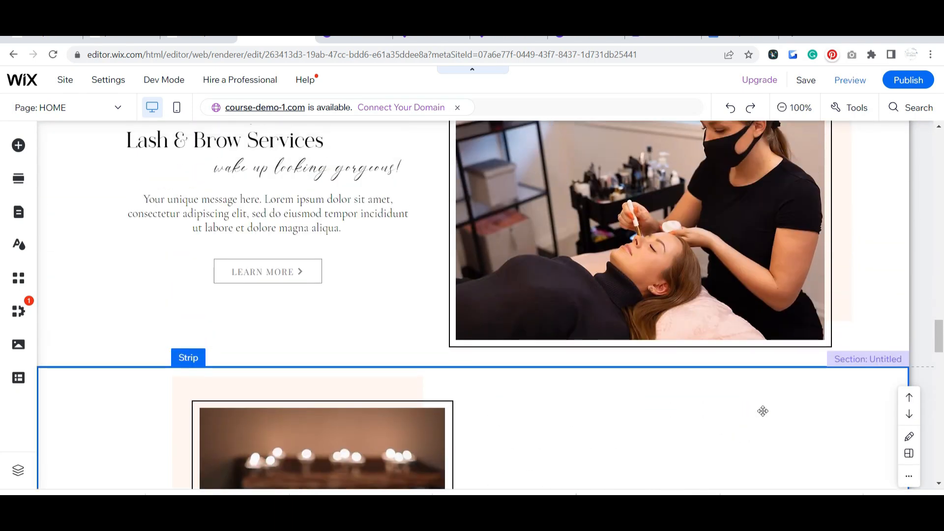